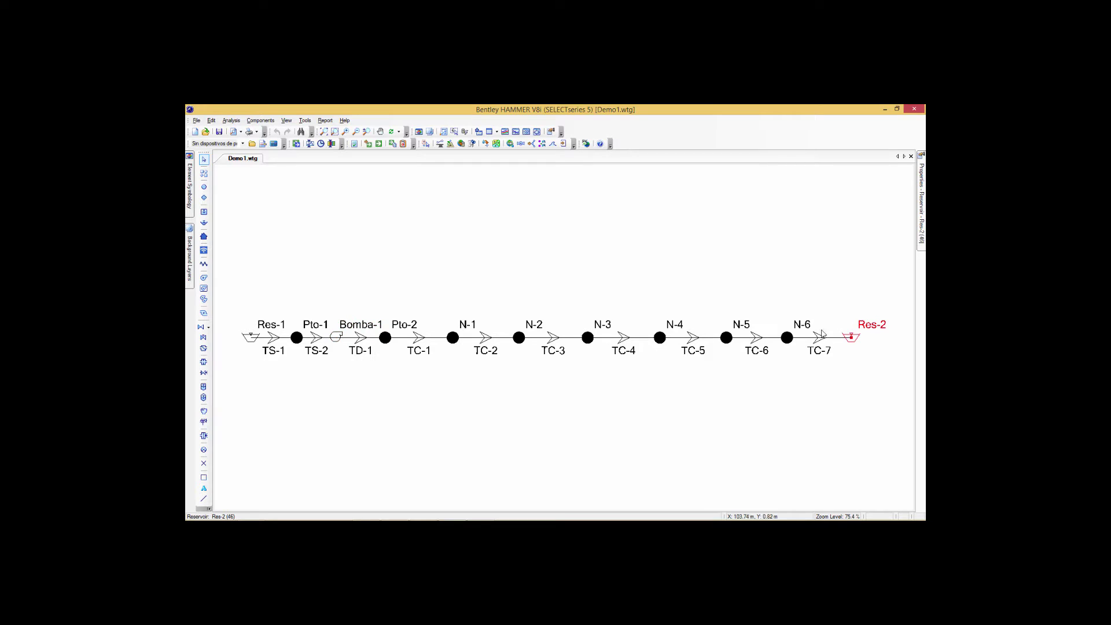
Open the properties of pipe TC-2, keep the properties display docked beside the drawing, and clear the selection.
{"action": "left_click", "coordinate": [336, 338]}
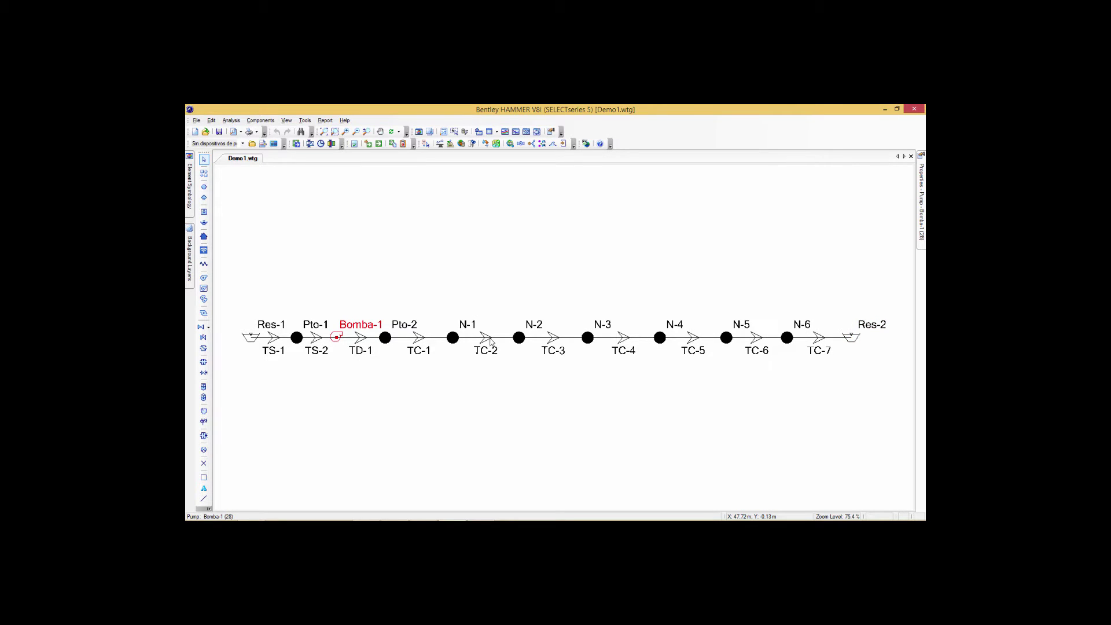
{"action": "double_click", "coordinate": [491, 341]}
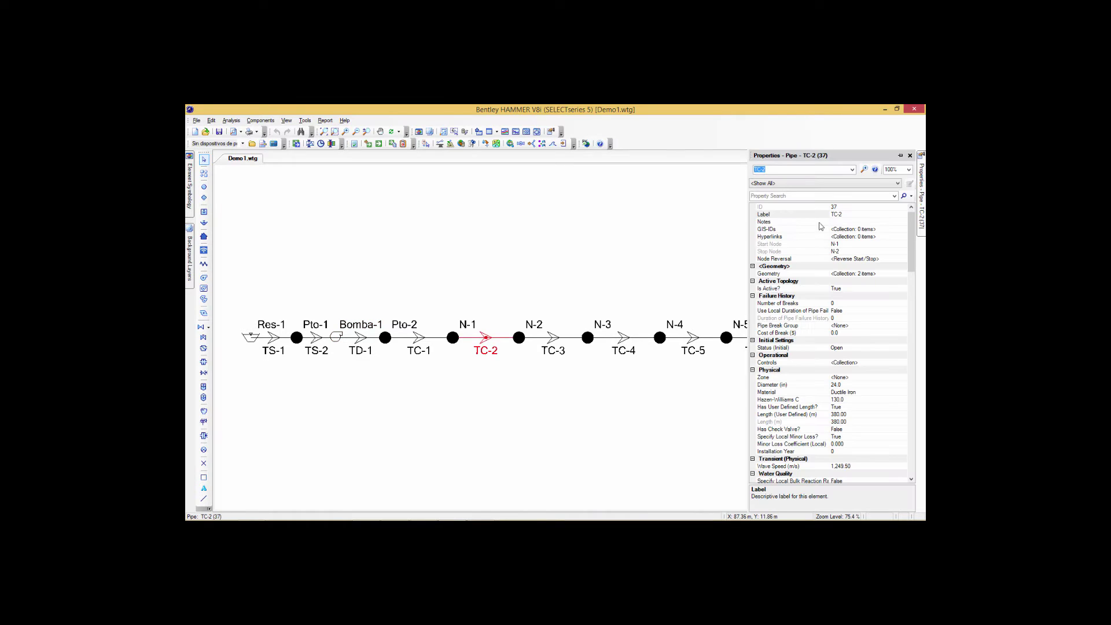
{"action": "left_click", "coordinate": [895, 155]}
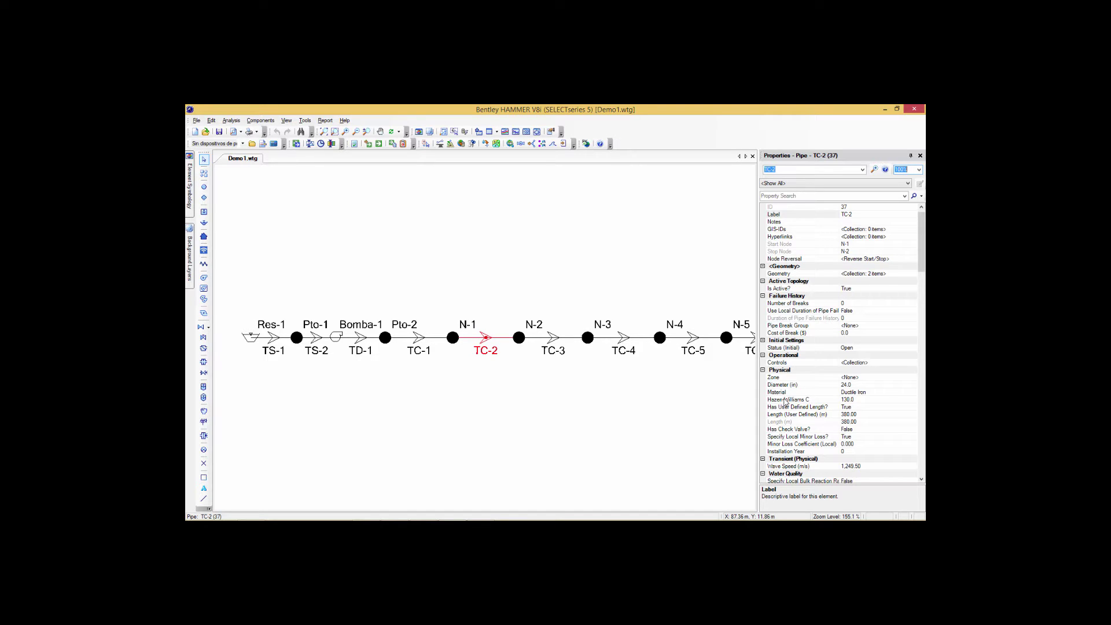
{"action": "left_click", "coordinate": [559, 360]}
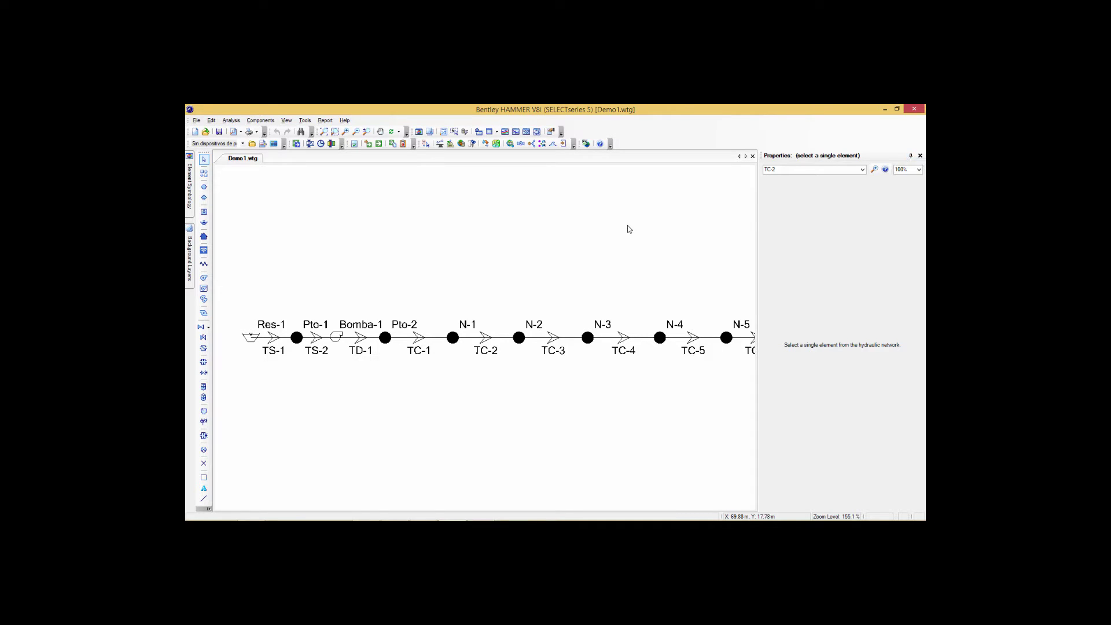
{"action": "scroll", "coordinate": [589, 265], "scroll_direction": "down", "scroll_amount": 1}
{"action": "left_click_drag", "start_coordinate": [590, 266], "coordinate": [507, 270]}
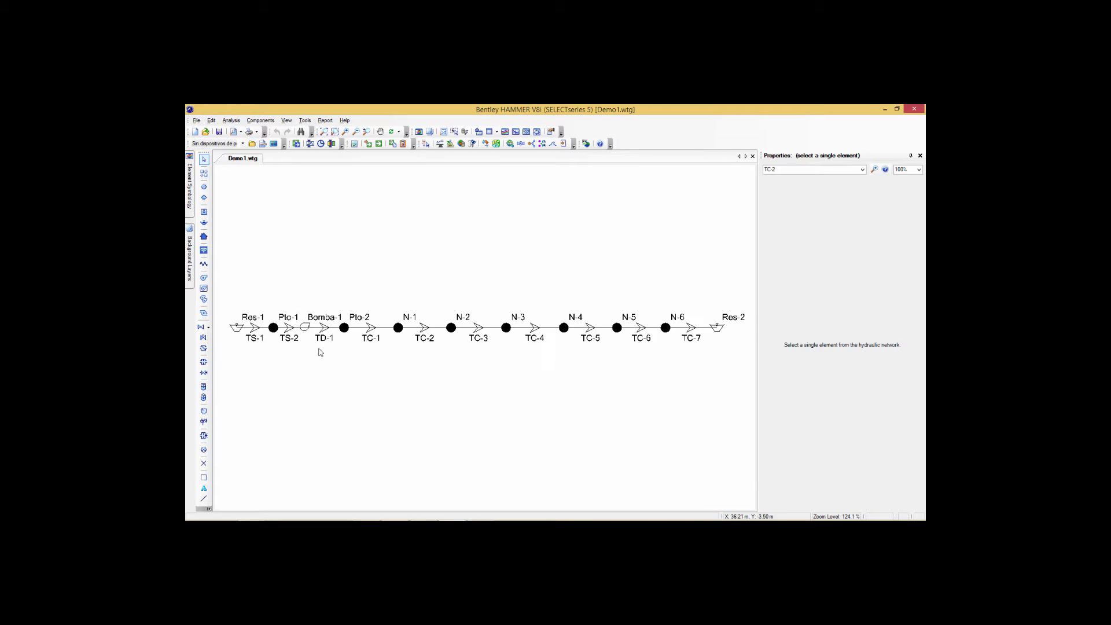
Review the scenario's alternatives and examine the elevation and hydraulic grade along the Transmision - Principal profile.
{"action": "left_click", "coordinate": [252, 143]}
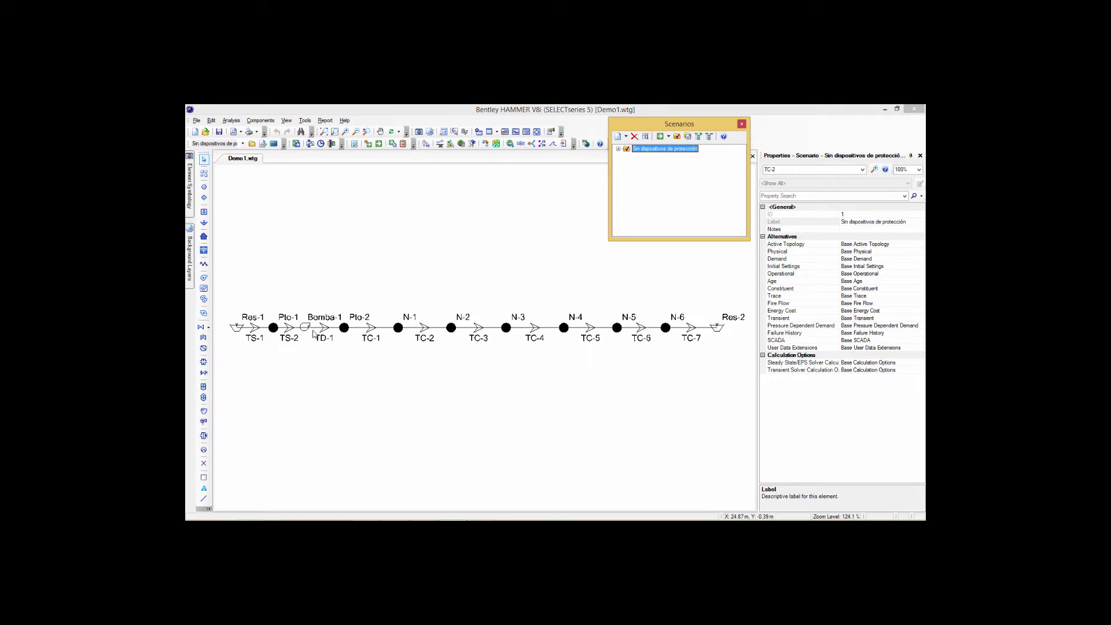
{"action": "left_click", "coordinate": [516, 133]}
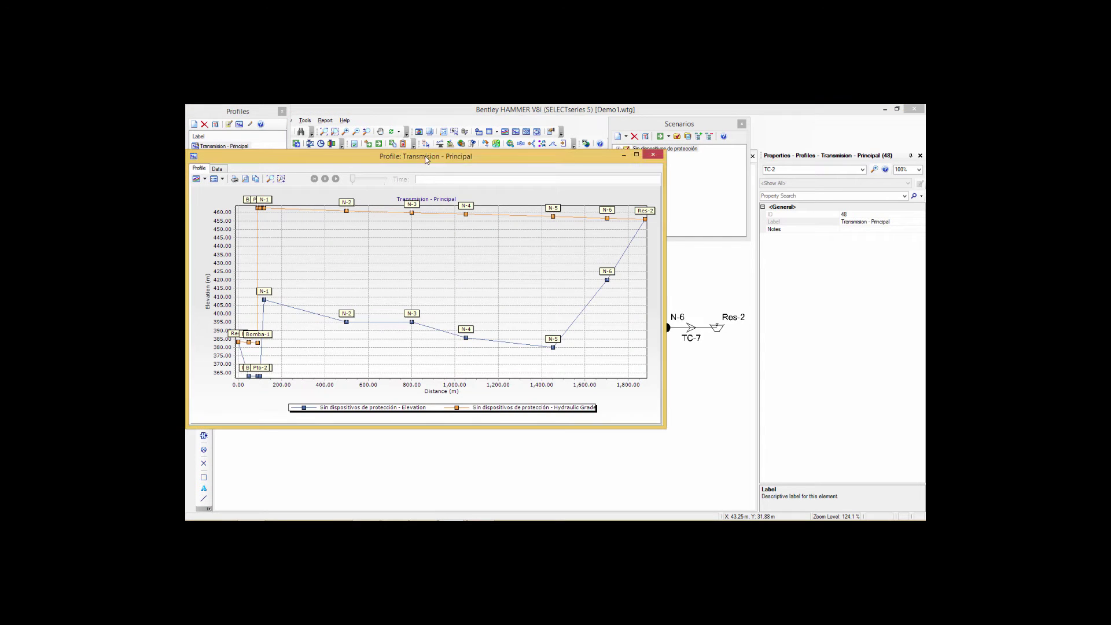
{"action": "left_click_drag", "start_coordinate": [428, 160], "coordinate": [515, 160]}
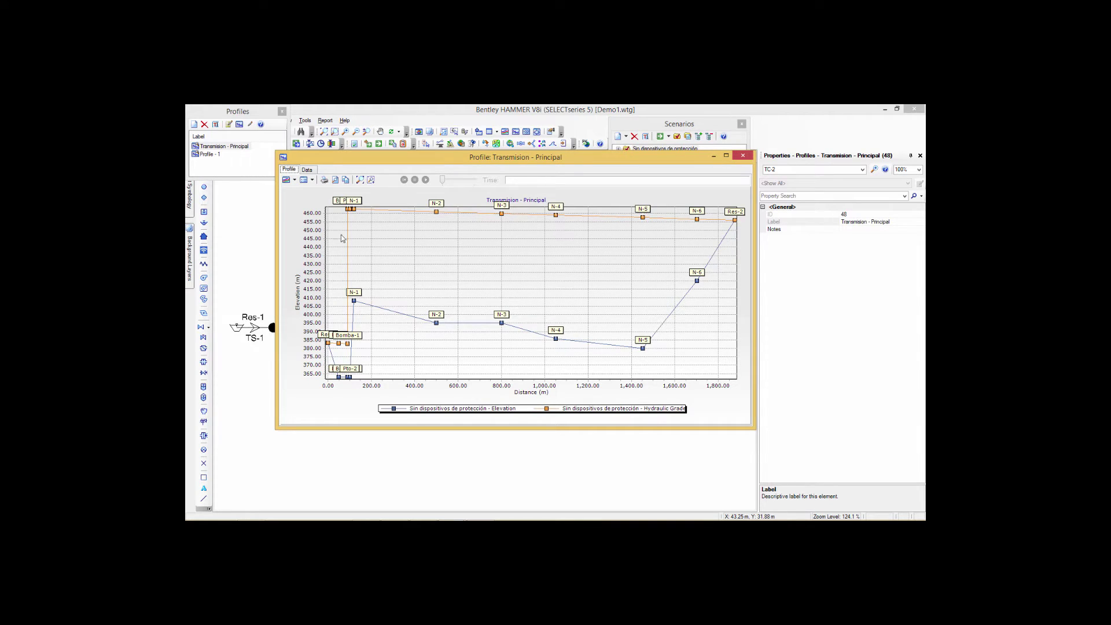
{"action": "left_click", "coordinate": [742, 155]}
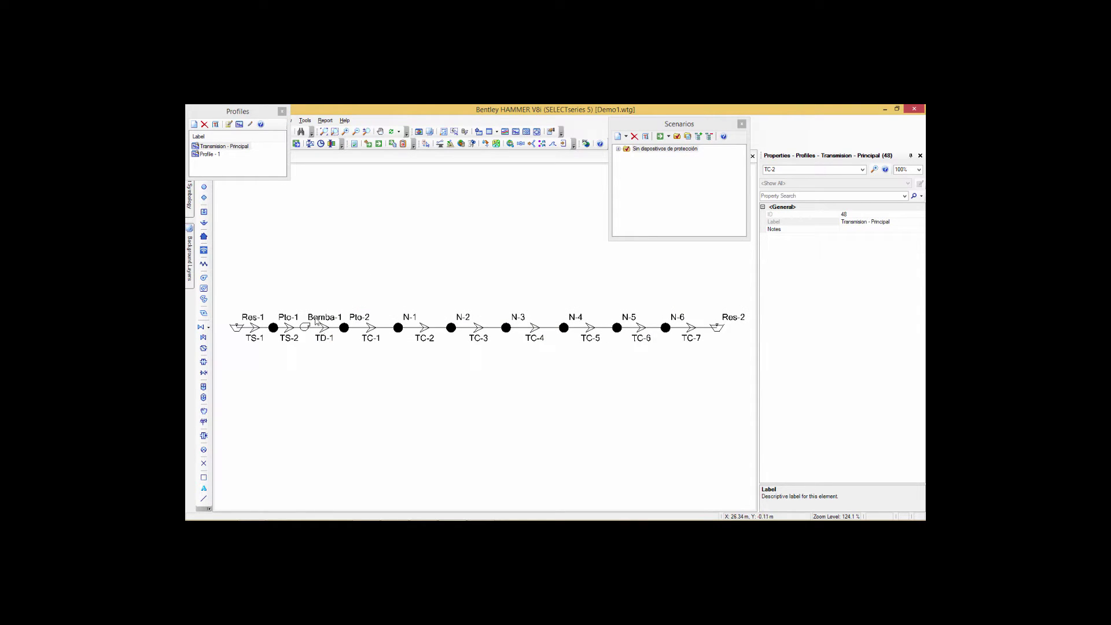
{"action": "left_click", "coordinate": [282, 111]}
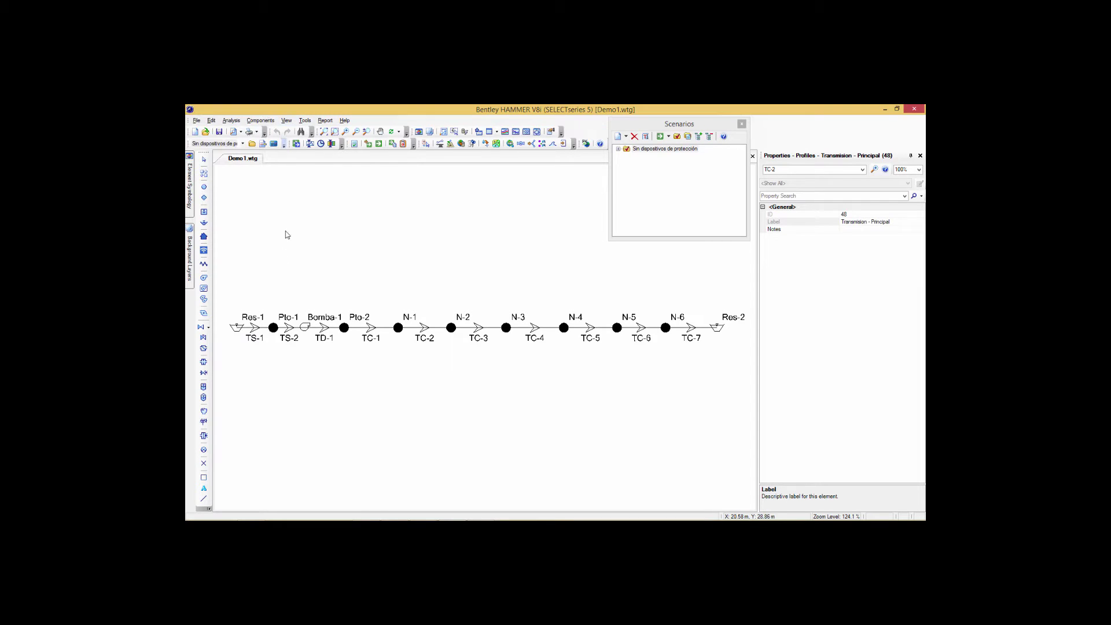
Inspect the pump data and transient pump type of pump Bomba-1.
{"action": "left_click", "coordinate": [305, 328]}
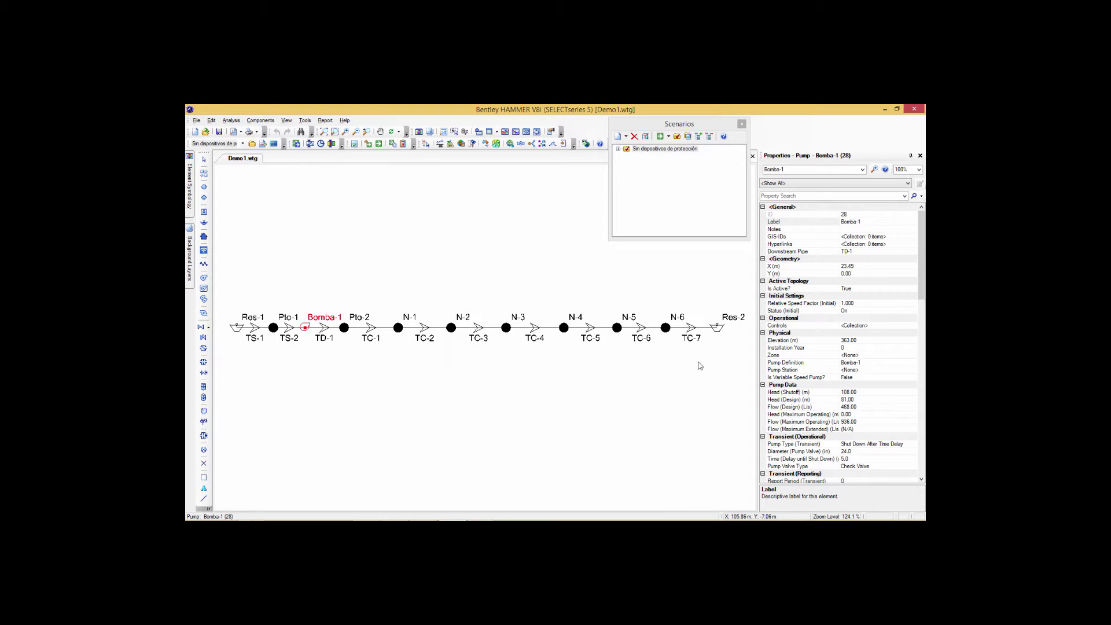
{"action": "left_click", "coordinate": [923, 292]}
{"action": "mouse_move", "coordinate": [923, 292]}
{"action": "left_mouse_down"}
{"action": "mouse_move", "coordinate": [922, 346]}
{"action": "mouse_move", "coordinate": [922, 302]}
{"action": "left_mouse_up"}
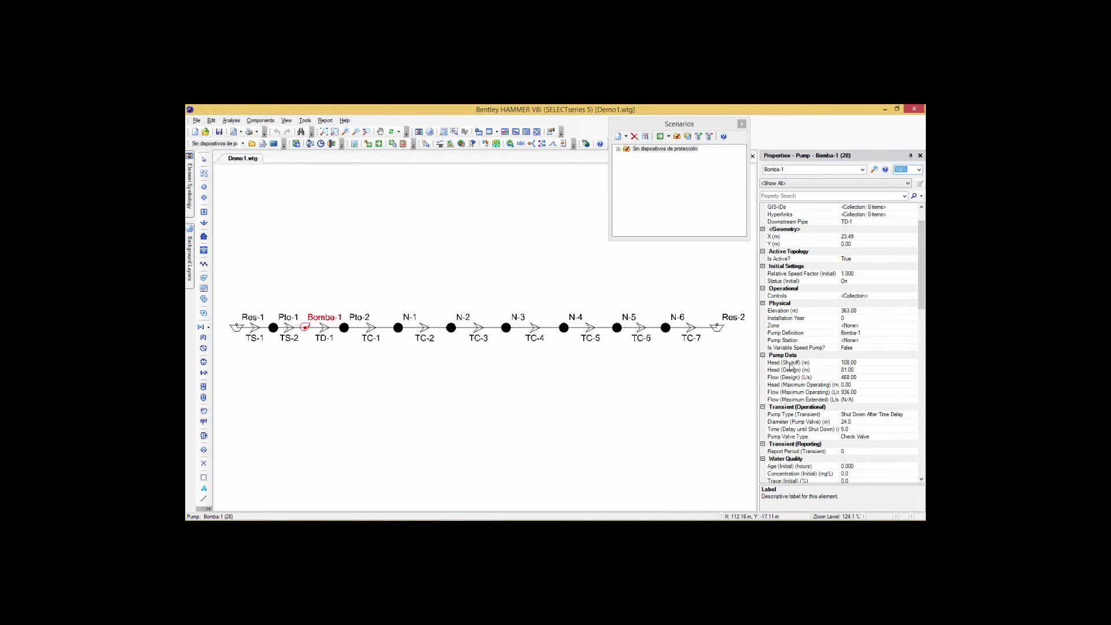
{"action": "left_click", "coordinate": [791, 414]}
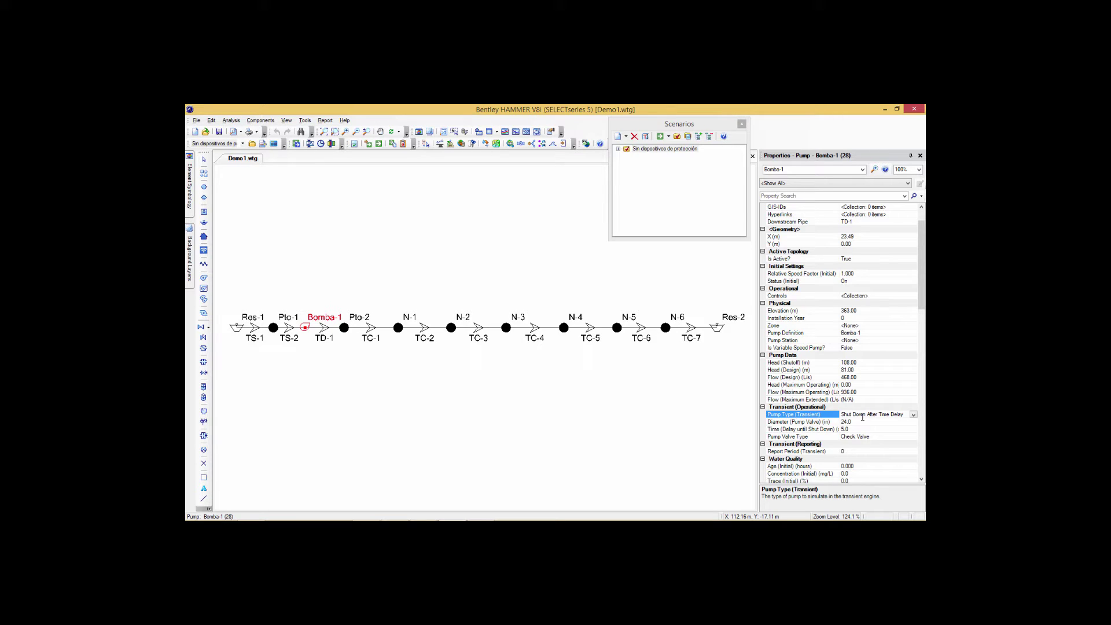
{"action": "left_click", "coordinate": [323, 268]}
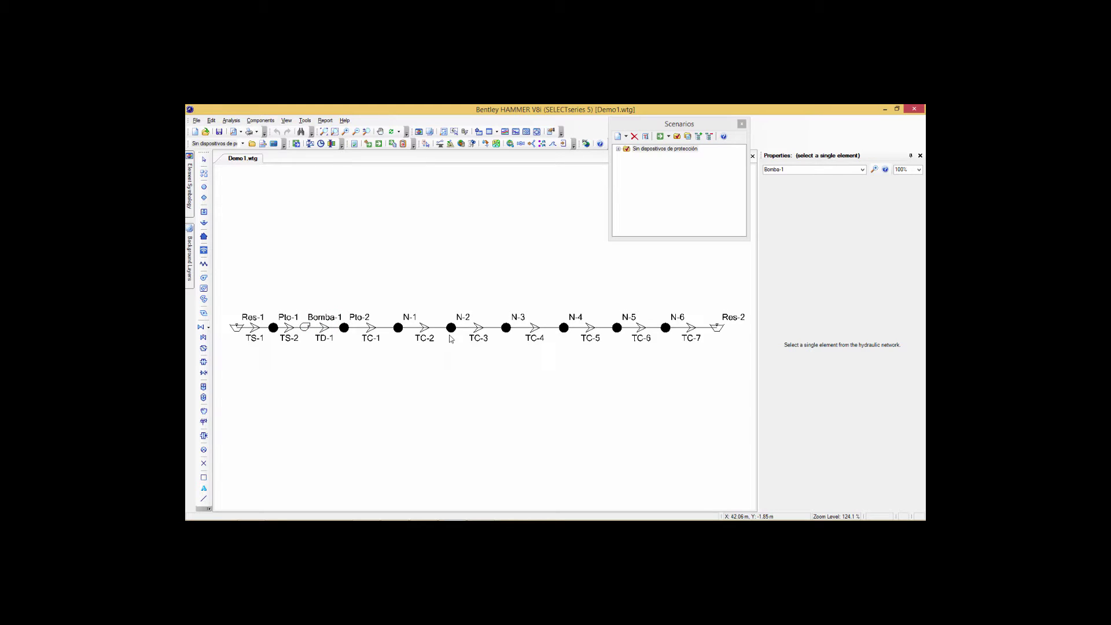
Review the base calculation options of the steady state and transient solvers, including the transient run duration.
{"action": "left_click", "coordinate": [272, 145]}
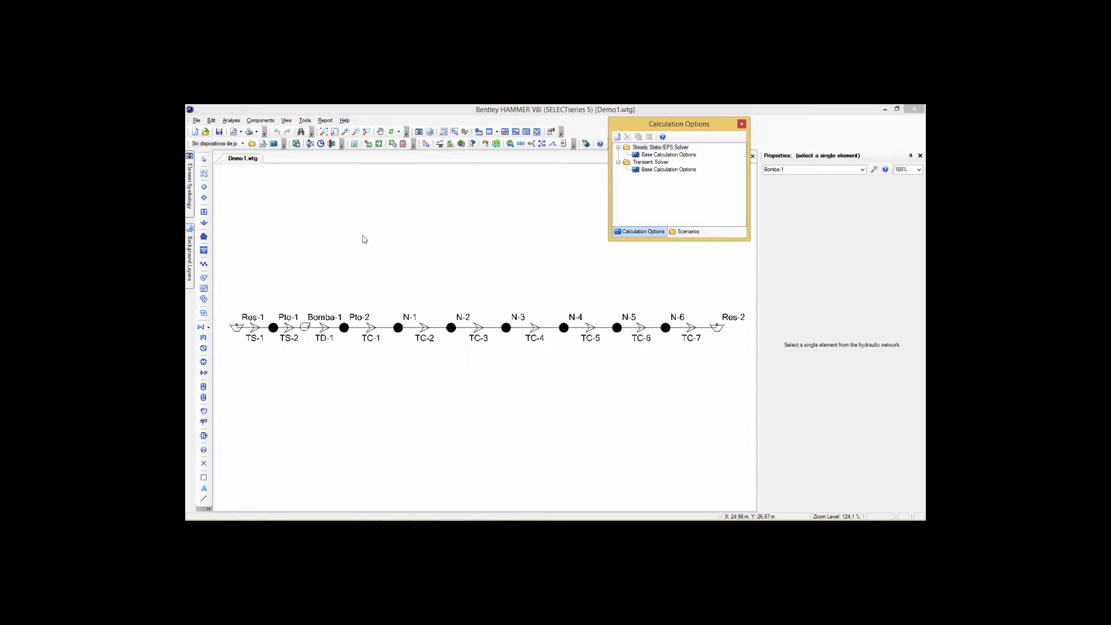
{"action": "double_click", "coordinate": [637, 155]}
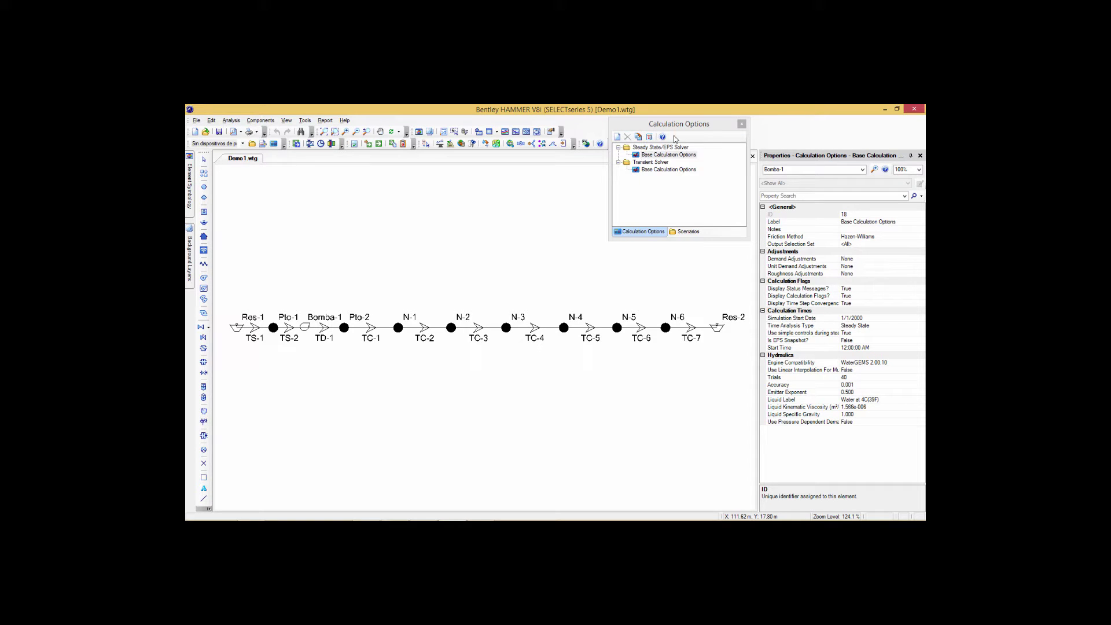
{"action": "left_click", "coordinate": [636, 170]}
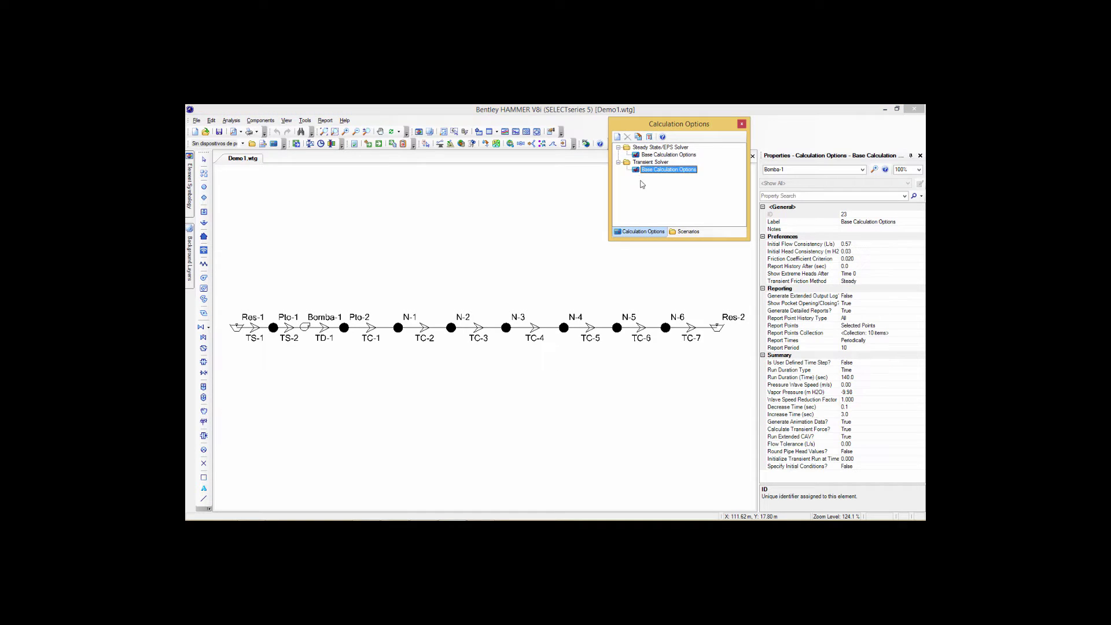
{"action": "left_click", "coordinate": [794, 377]}
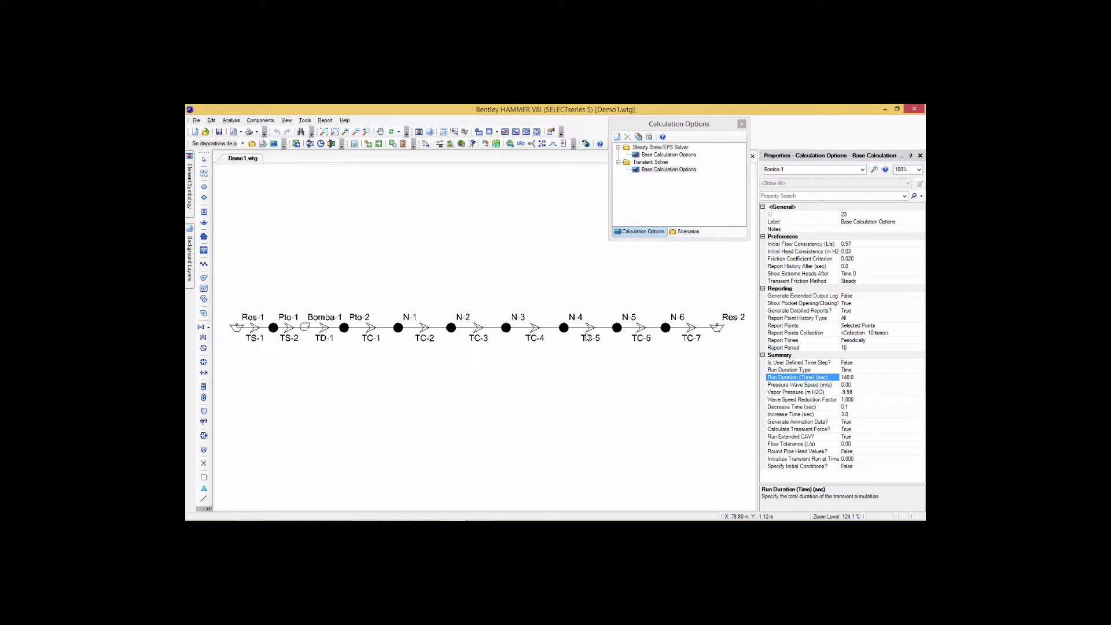
{"action": "left_click", "coordinate": [453, 230]}
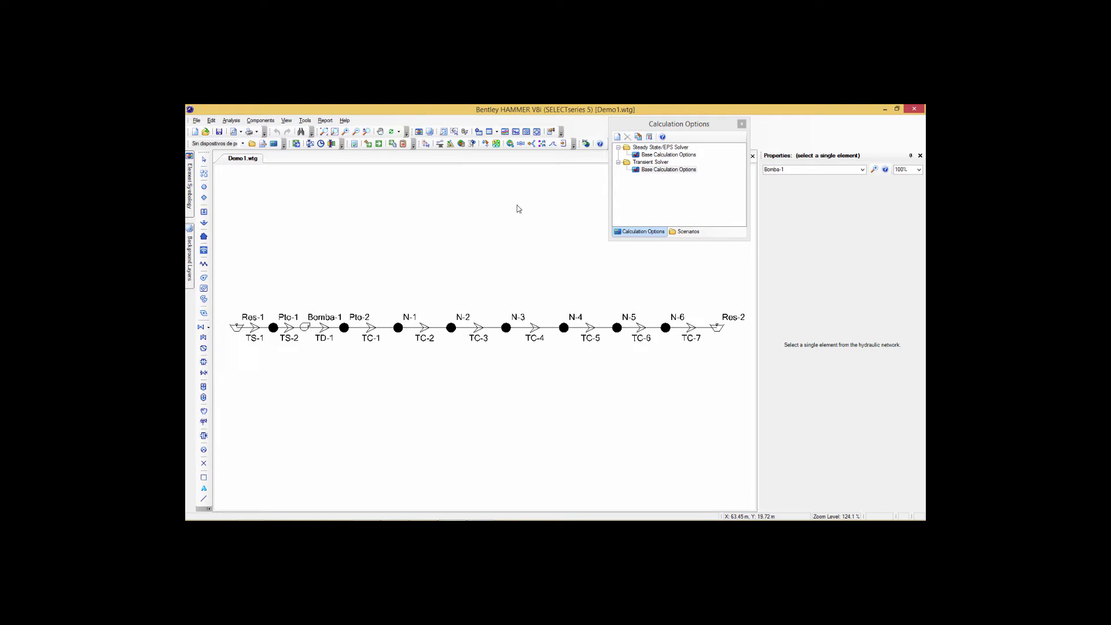
Filter the properties of pipe TC-4 by "wa" and inspect its wave speed.
{"action": "left_click", "coordinate": [532, 330]}
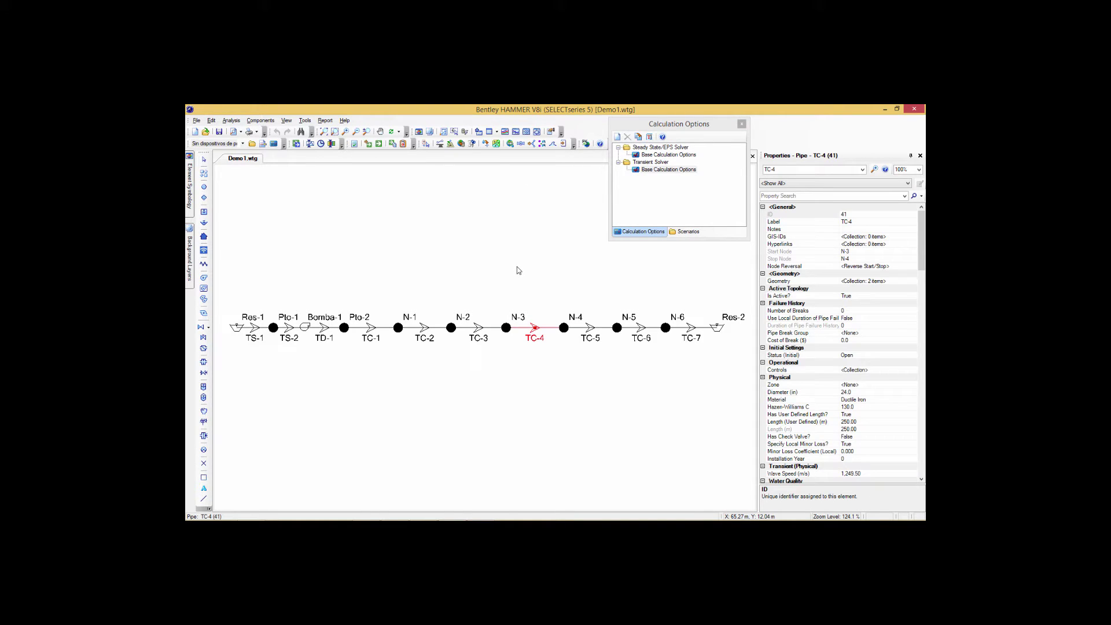
{"action": "left_click", "coordinate": [781, 196]}
{"action": "type", "text": "wa"}
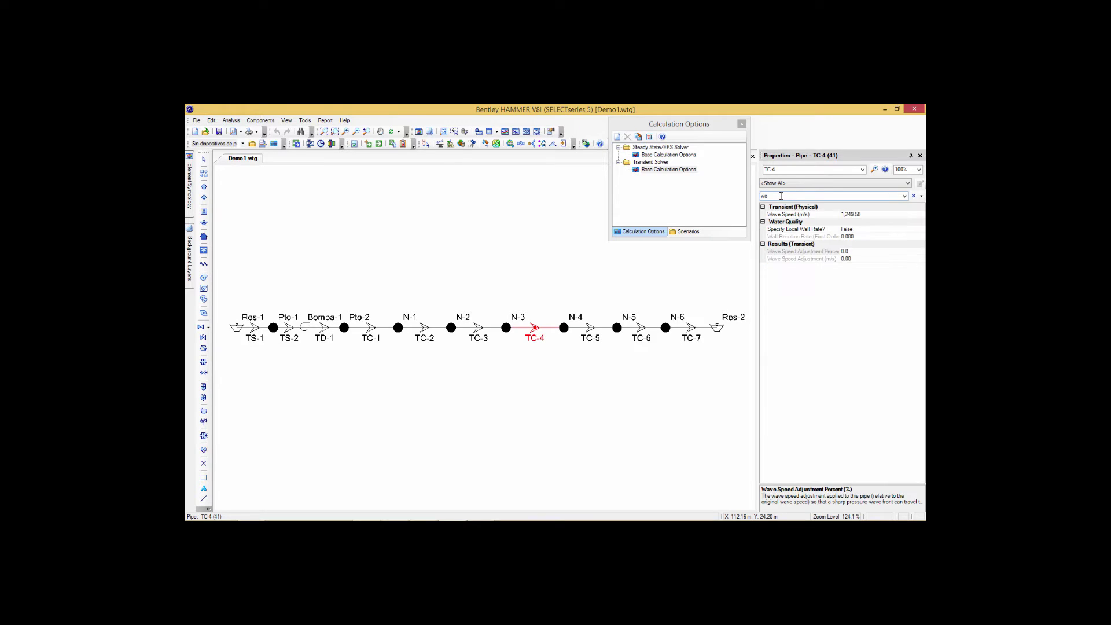
{"action": "left_click", "coordinate": [794, 215]}
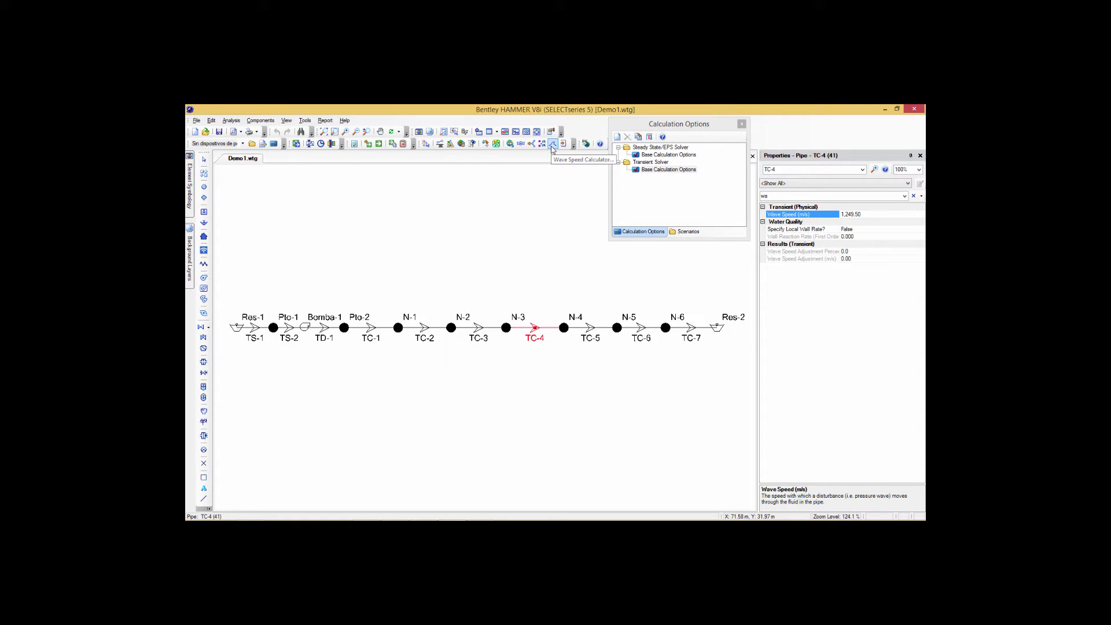
Review the Wave Speed Calculator's inputs and pipeline support options, leaving it without calculating.
{"action": "left_click", "coordinate": [305, 120]}
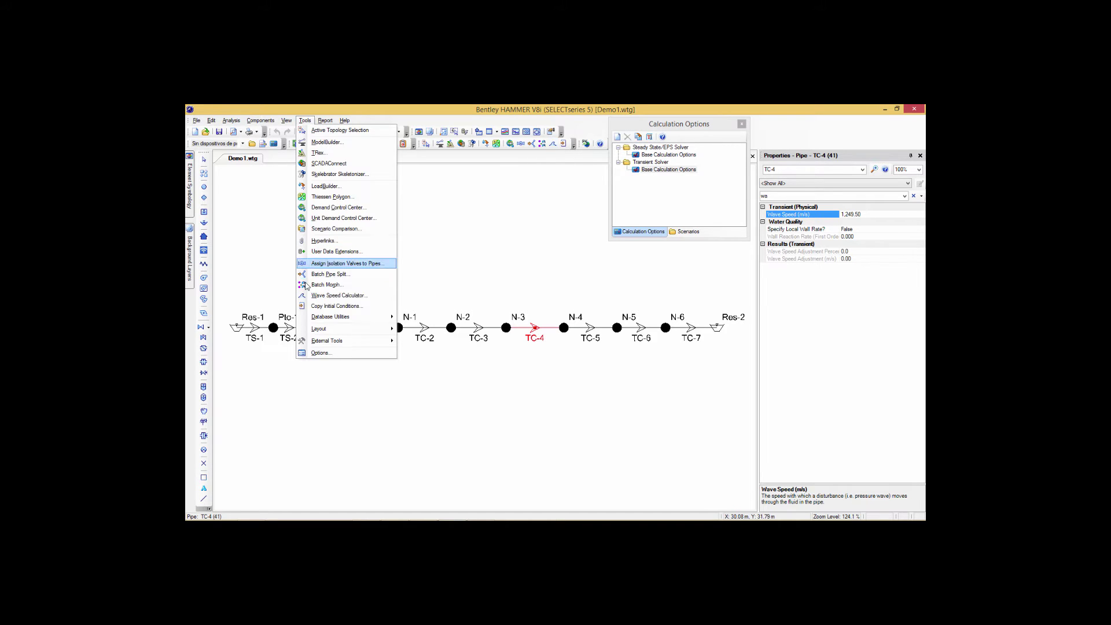
{"action": "left_click", "coordinate": [339, 296]}
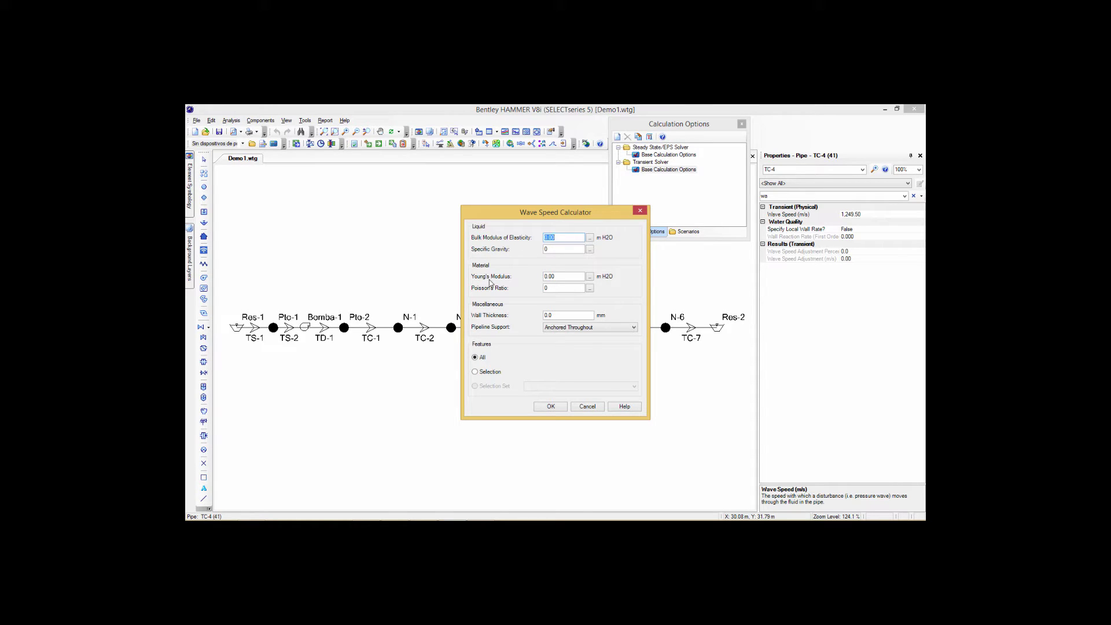
{"action": "left_click", "coordinate": [554, 315]}
{"action": "left_click", "coordinate": [630, 329]}
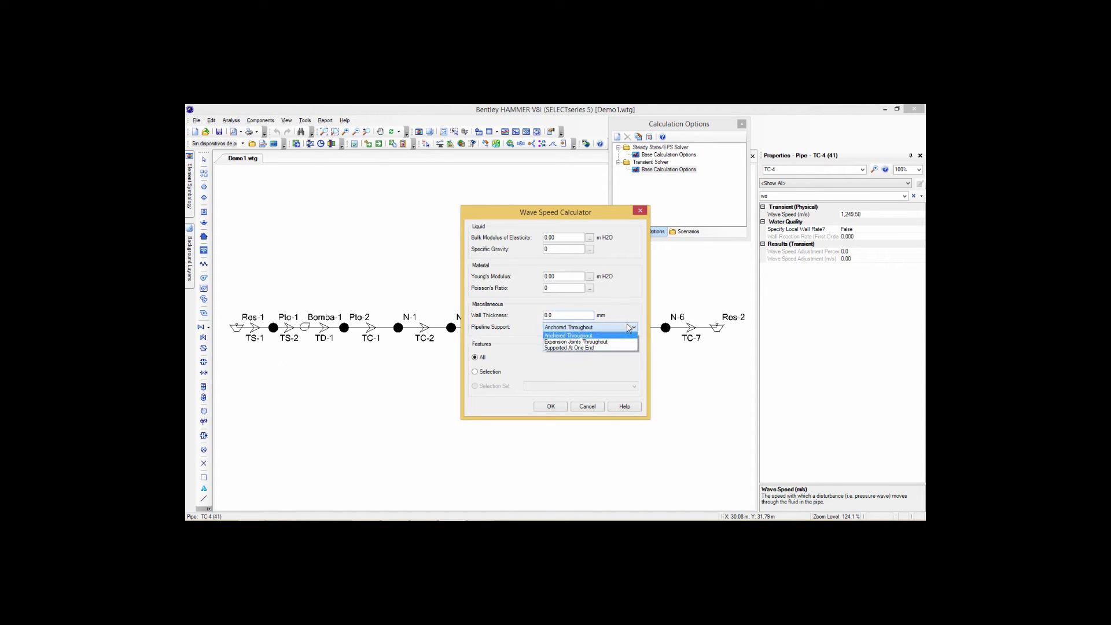
{"action": "left_click", "coordinate": [627, 317]}
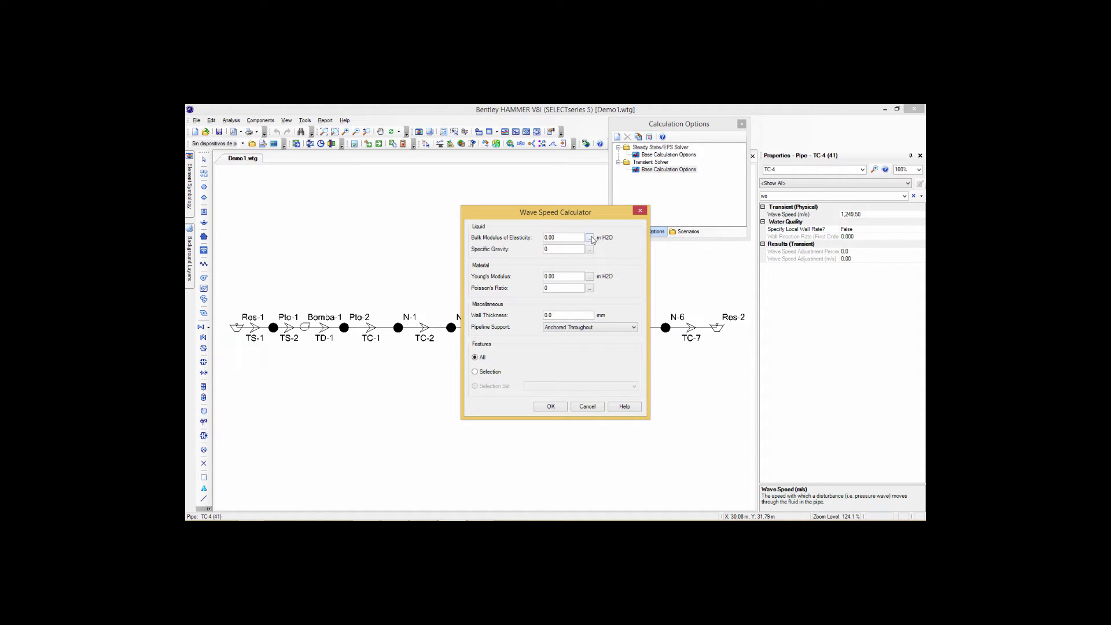
{"action": "left_click", "coordinate": [640, 212]}
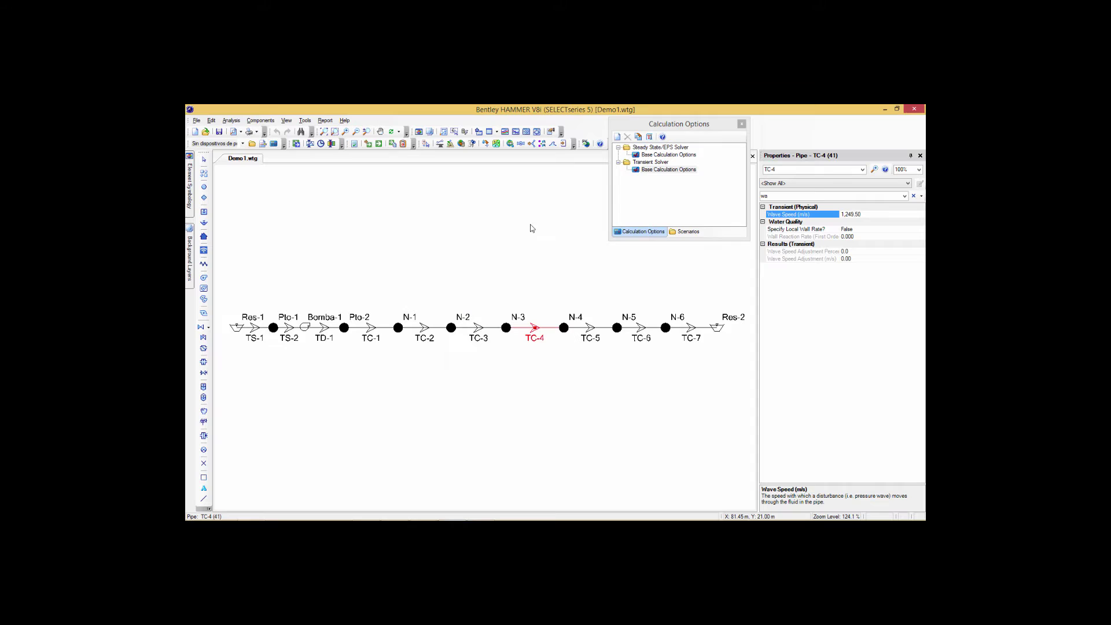
{"action": "left_click", "coordinate": [453, 237]}
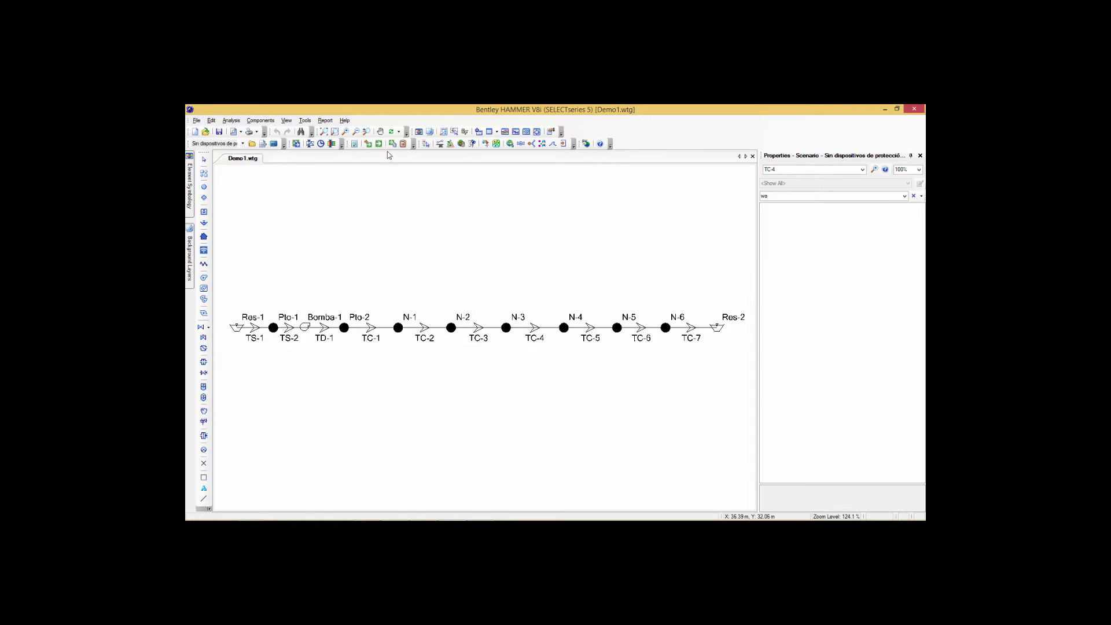
Compute the transient simulation for the scenario without protection devices and dismiss the notifications and calculation summary.
{"action": "left_click", "coordinate": [379, 144]}
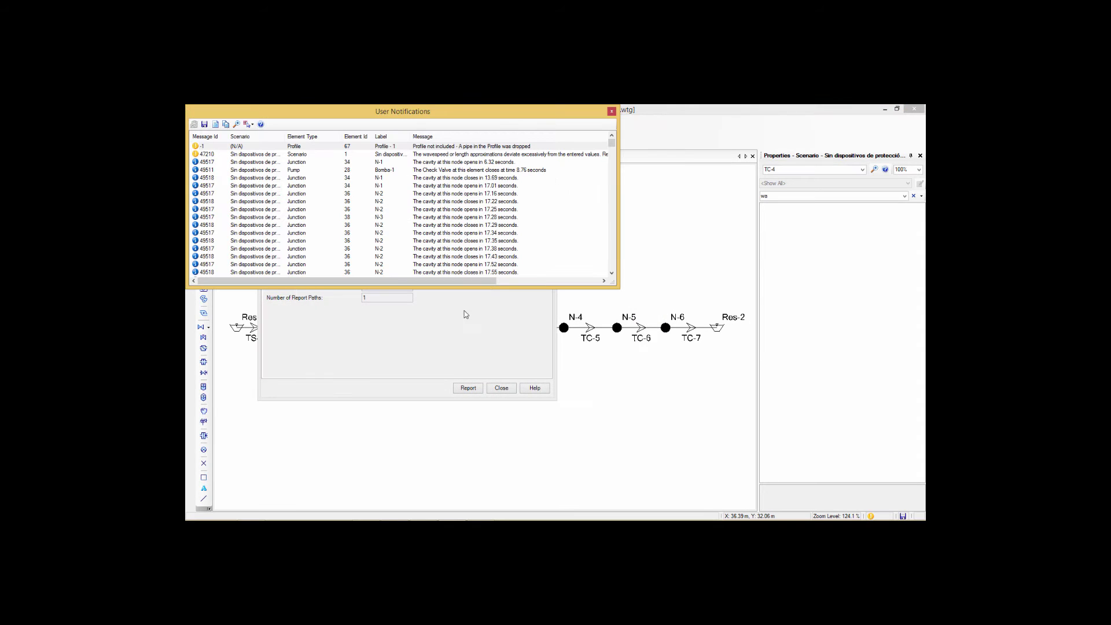
{"action": "left_click", "coordinate": [611, 112]}
{"action": "left_click", "coordinate": [497, 387]}
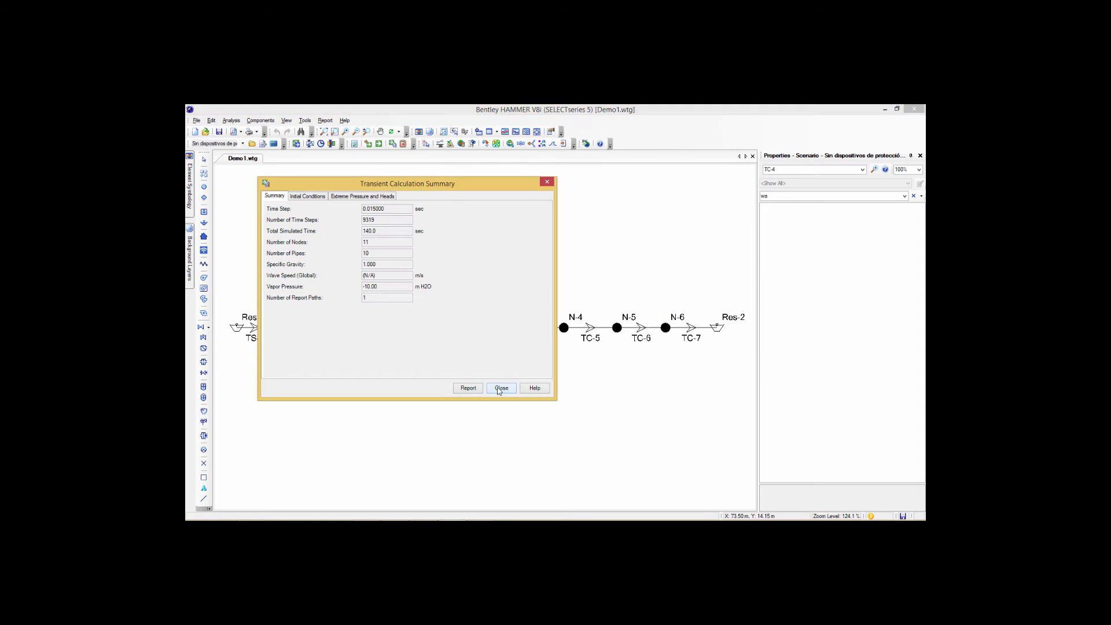
{"action": "left_click", "coordinate": [499, 388]}
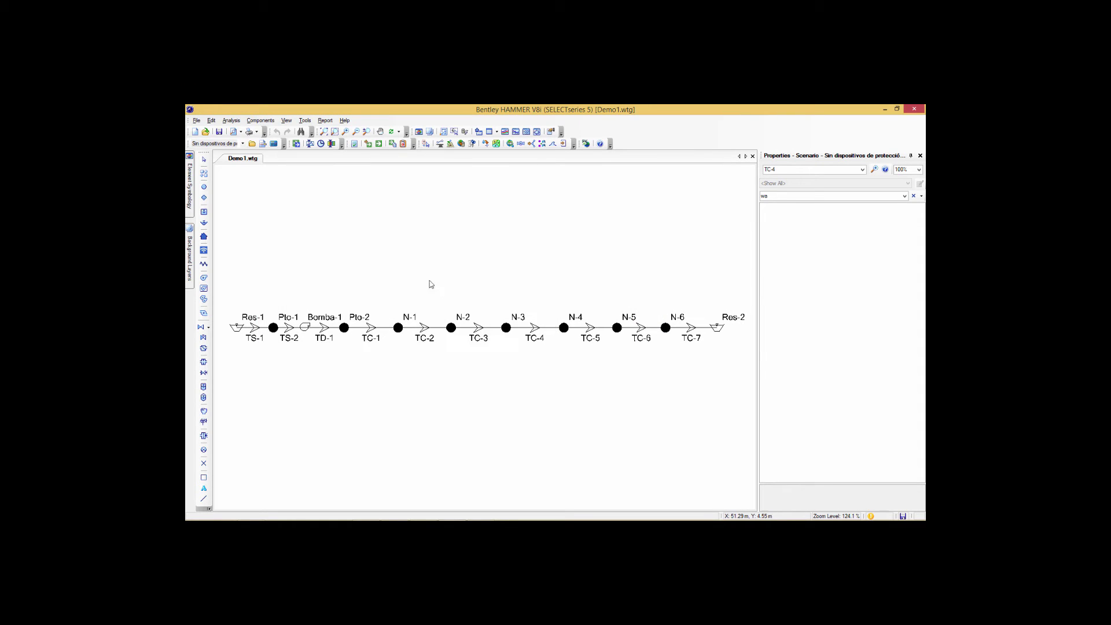
Plot the Transmision - Principal profile in the Transient Results Viewer with Hydraulic Grade and Air/Vapor Volume as graph type.
{"action": "left_click", "coordinate": [310, 145]}
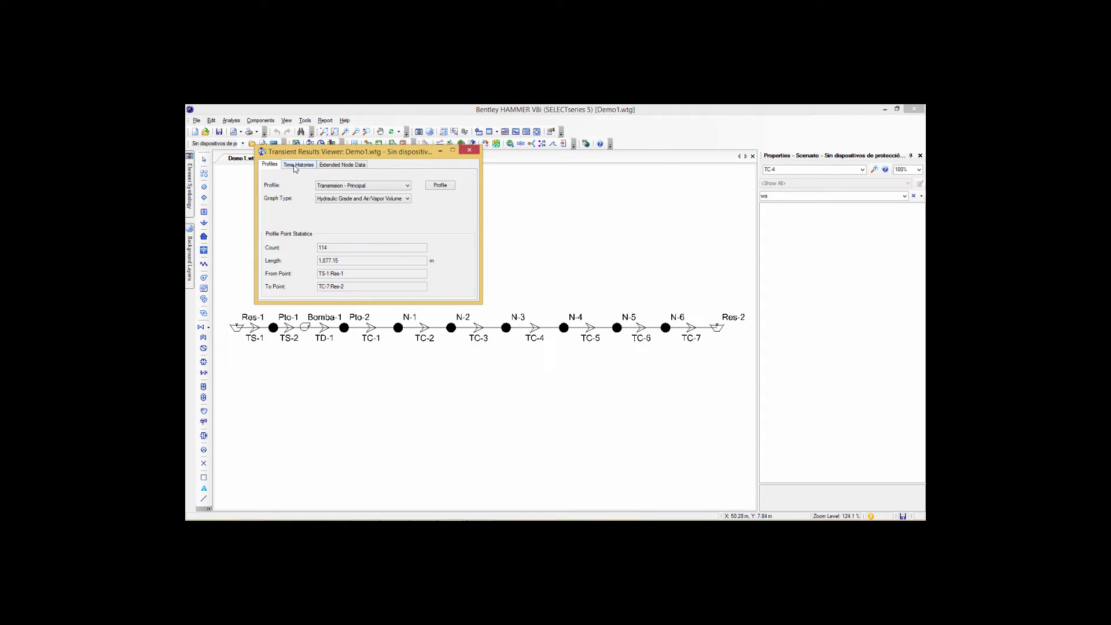
{"action": "left_click", "coordinate": [337, 166]}
{"action": "left_click", "coordinate": [272, 166]}
{"action": "left_click", "coordinate": [437, 187]}
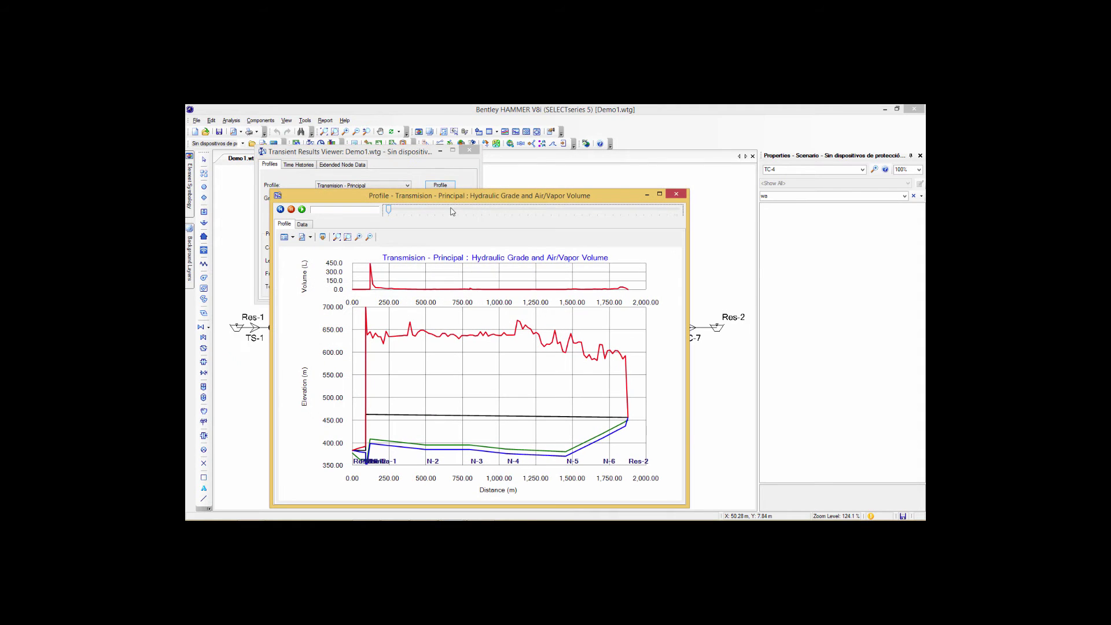
Arrange the profile graph and the Transient Results Viewer side by side.
{"action": "left_click_drag", "start_coordinate": [464, 197], "coordinate": [605, 152]}
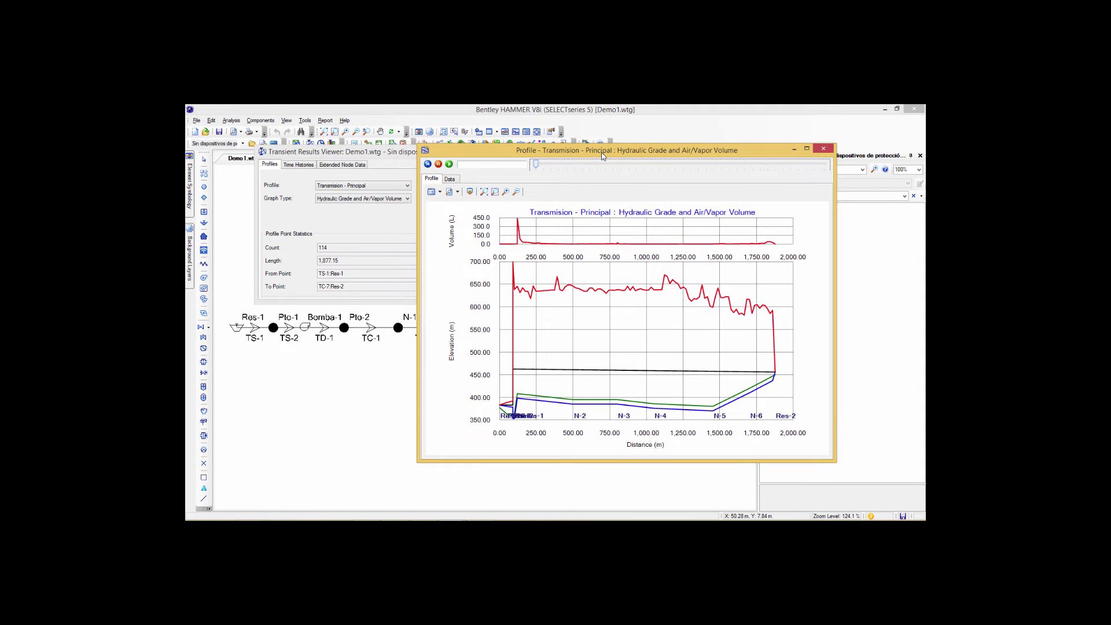
{"action": "left_click", "coordinate": [367, 159]}
{"action": "left_click_drag", "start_coordinate": [367, 158], "coordinate": [317, 137]}
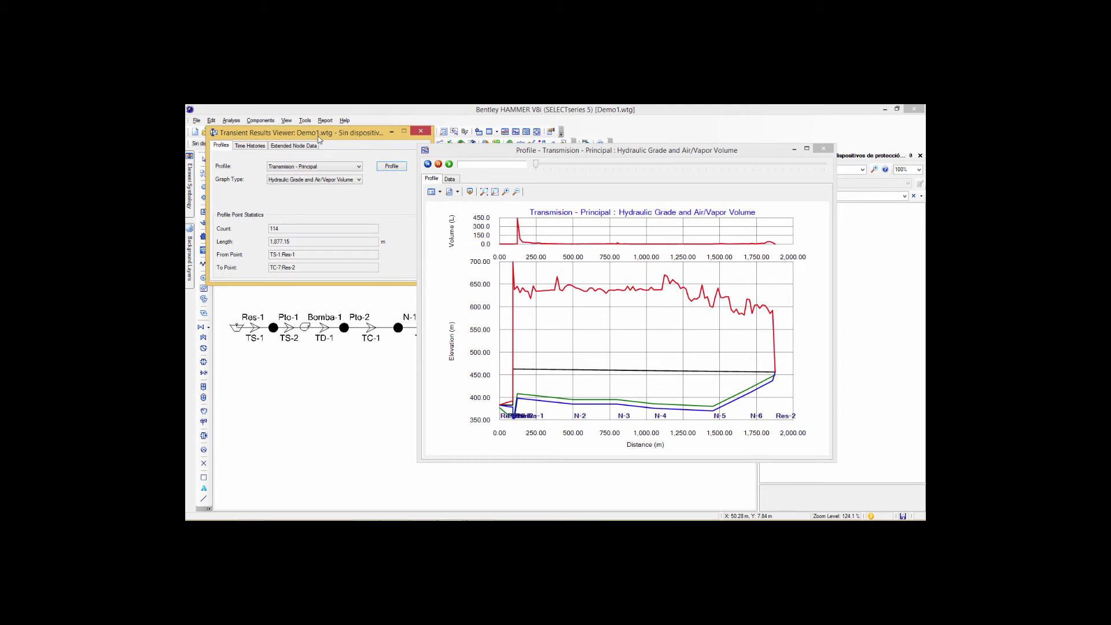
Check the available profile graph types, keep Hydraulic Grade and Air/Vapor Volume, and reposition and enlarge the profile graph window.
{"action": "left_click", "coordinate": [319, 180]}
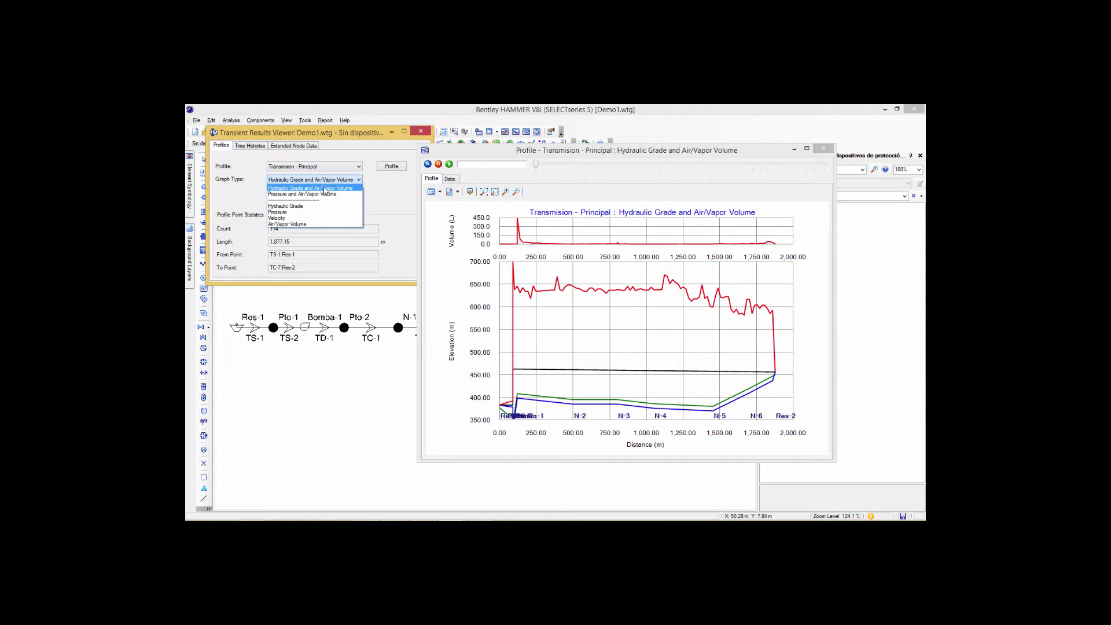
{"action": "left_click", "coordinate": [447, 148]}
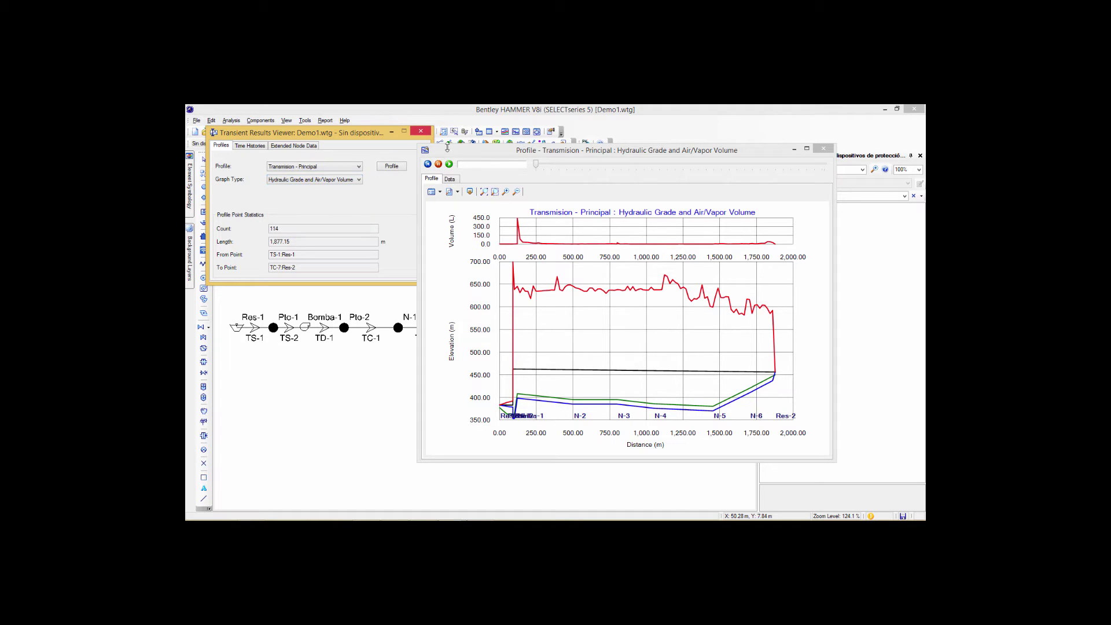
{"action": "left_click_drag", "start_coordinate": [550, 151], "coordinate": [448, 142]}
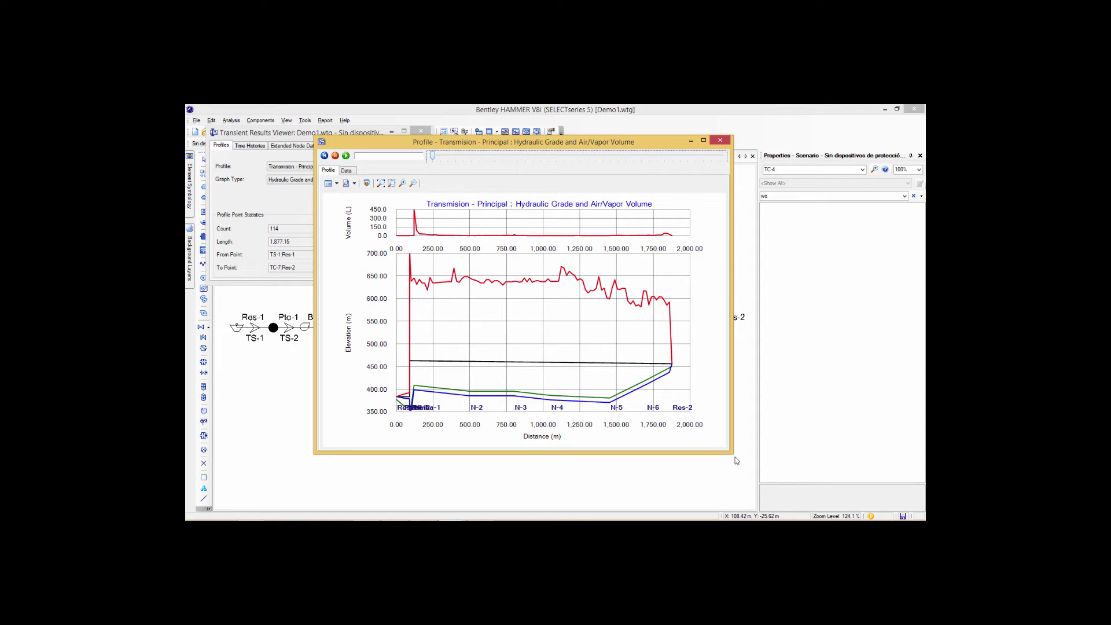
{"action": "left_click_drag", "start_coordinate": [731, 452], "coordinate": [822, 493]}
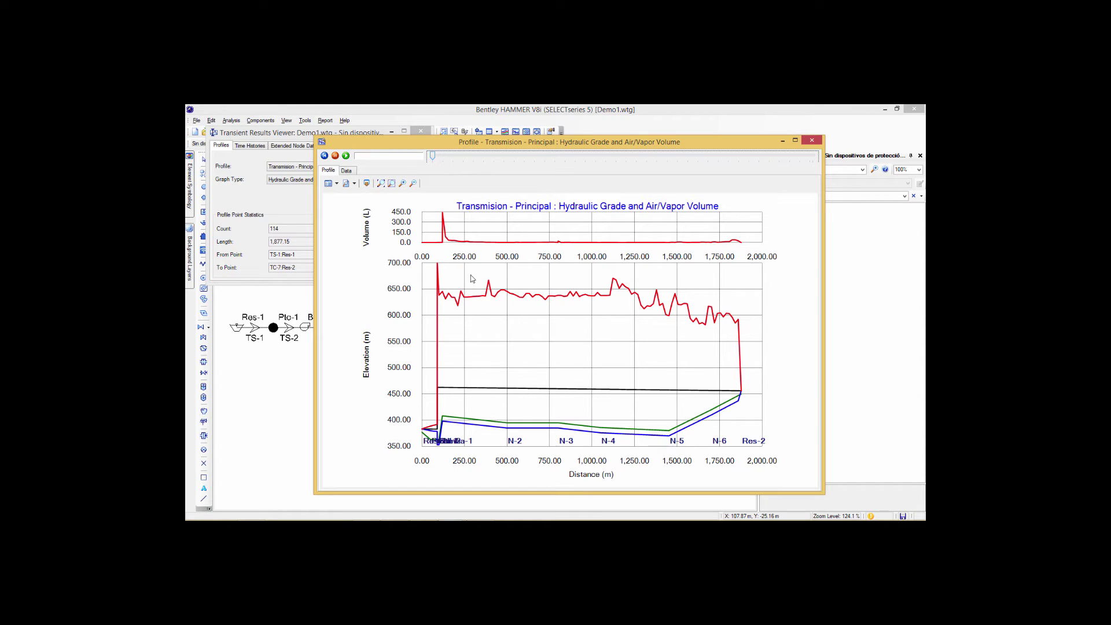
Animate the Transmision - Principal profile, pausing at about 7.8, 11.4 and 13.2 seconds to examine the hydraulic grade and vapor volume.
{"action": "left_click", "coordinate": [346, 155]}
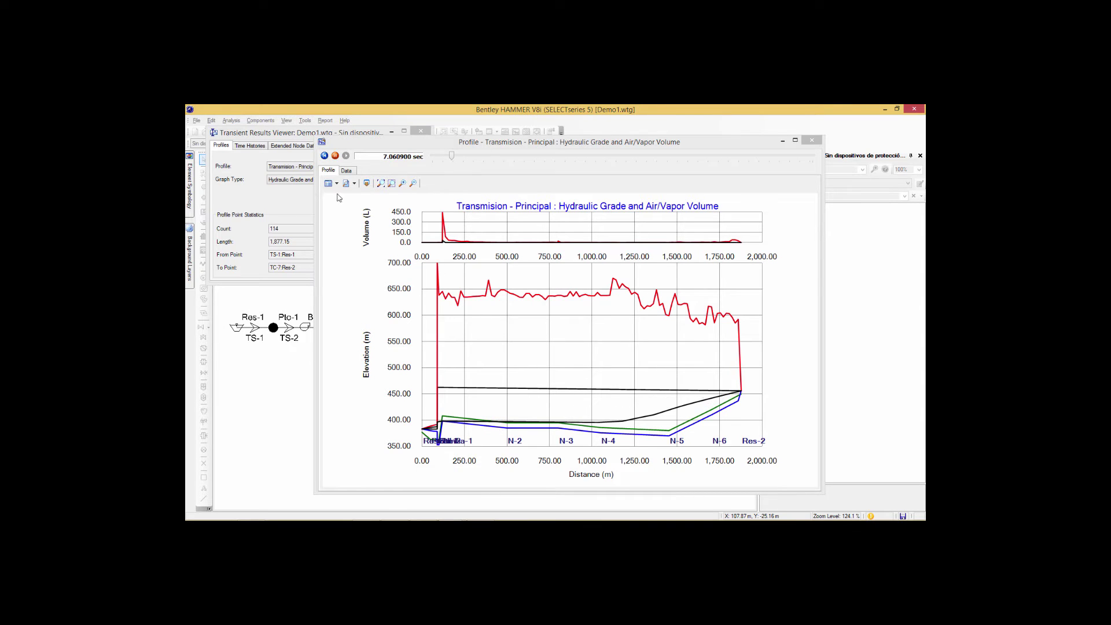
{"action": "left_click", "coordinate": [336, 155]}
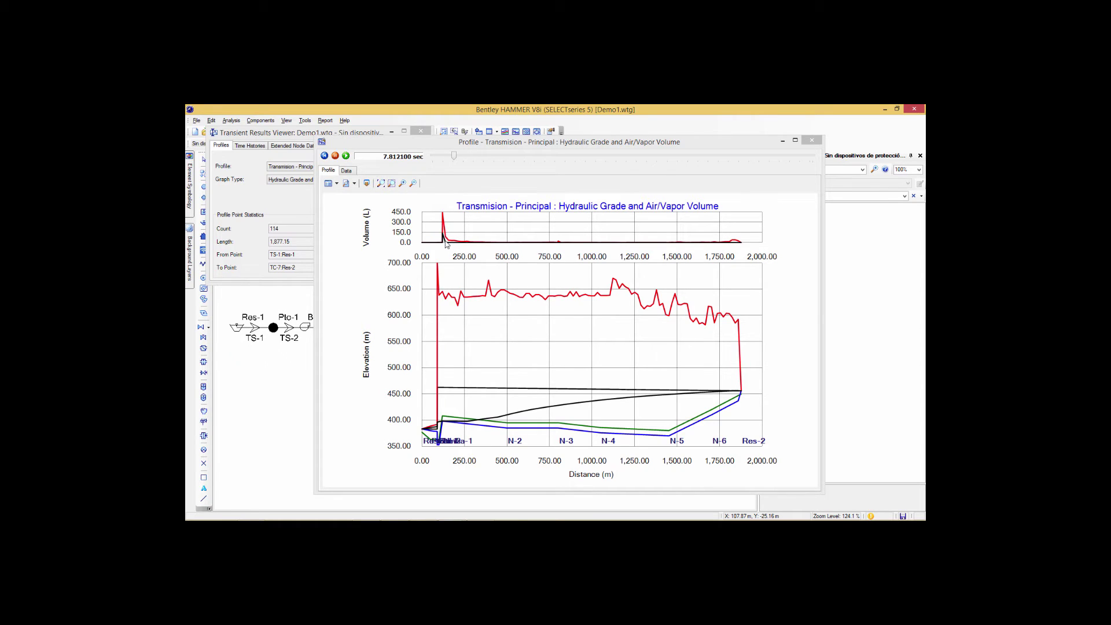
{"action": "left_click", "coordinate": [345, 156]}
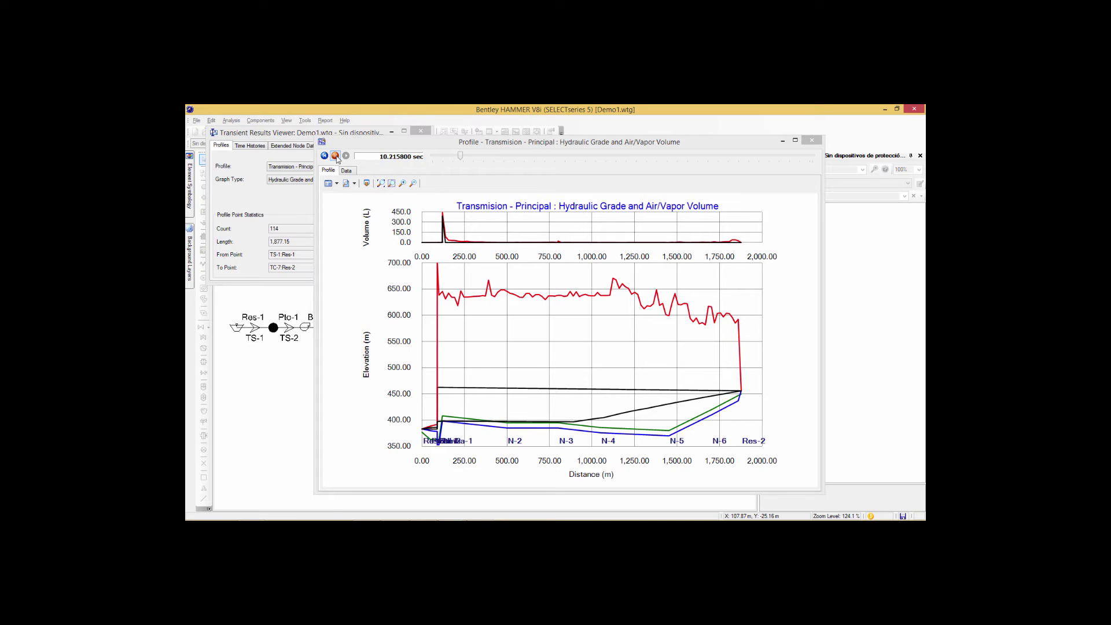
{"action": "left_click", "coordinate": [336, 155]}
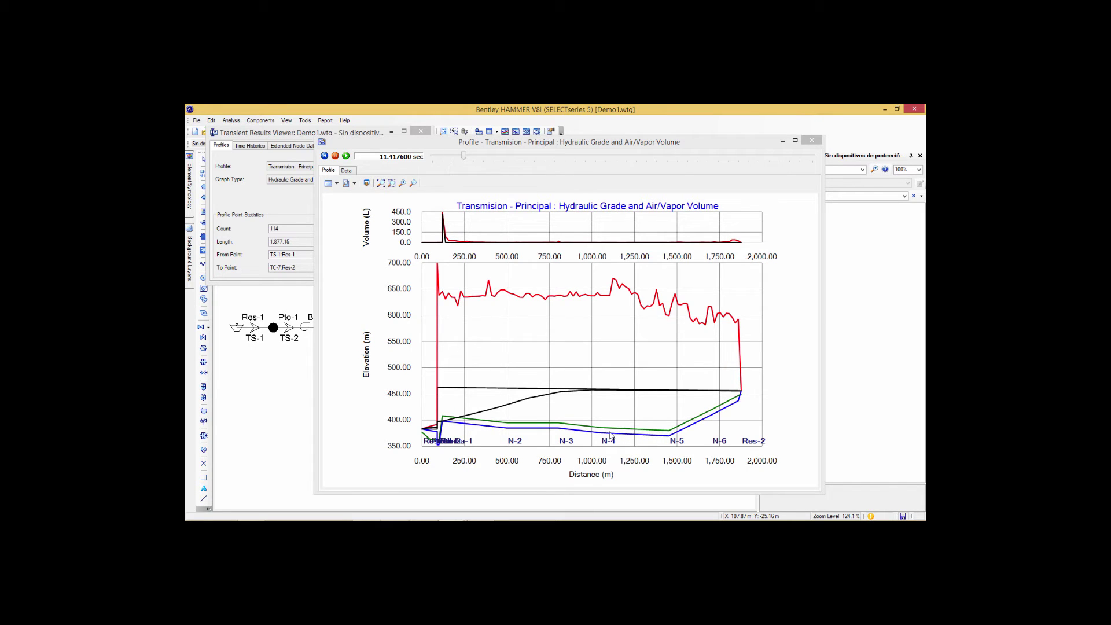
{"action": "left_click", "coordinate": [346, 155]}
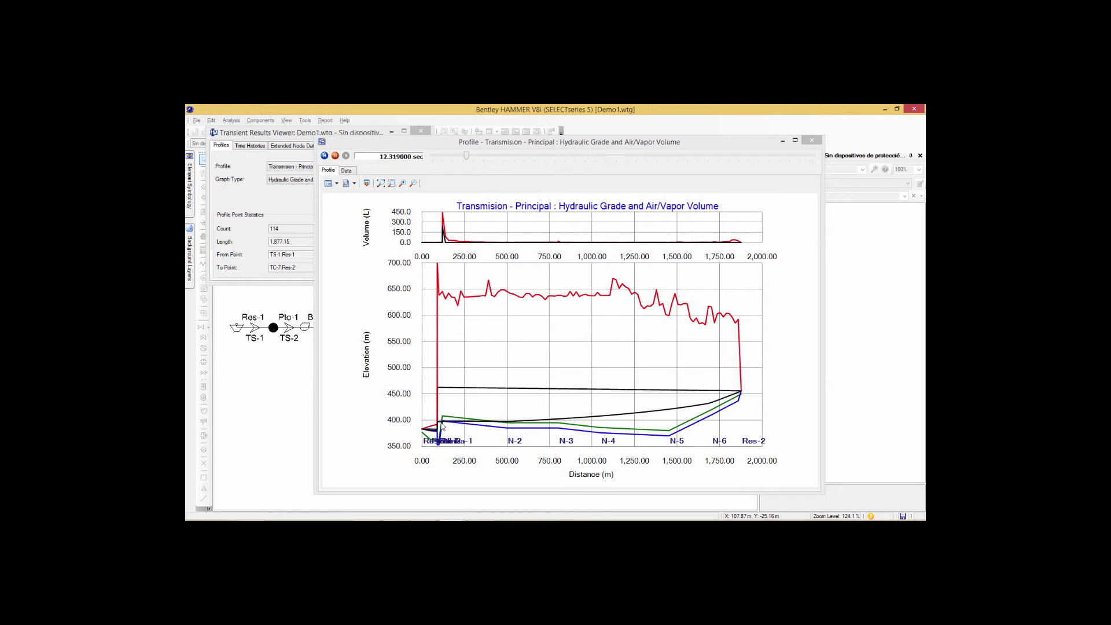
{"action": "left_click", "coordinate": [336, 157]}
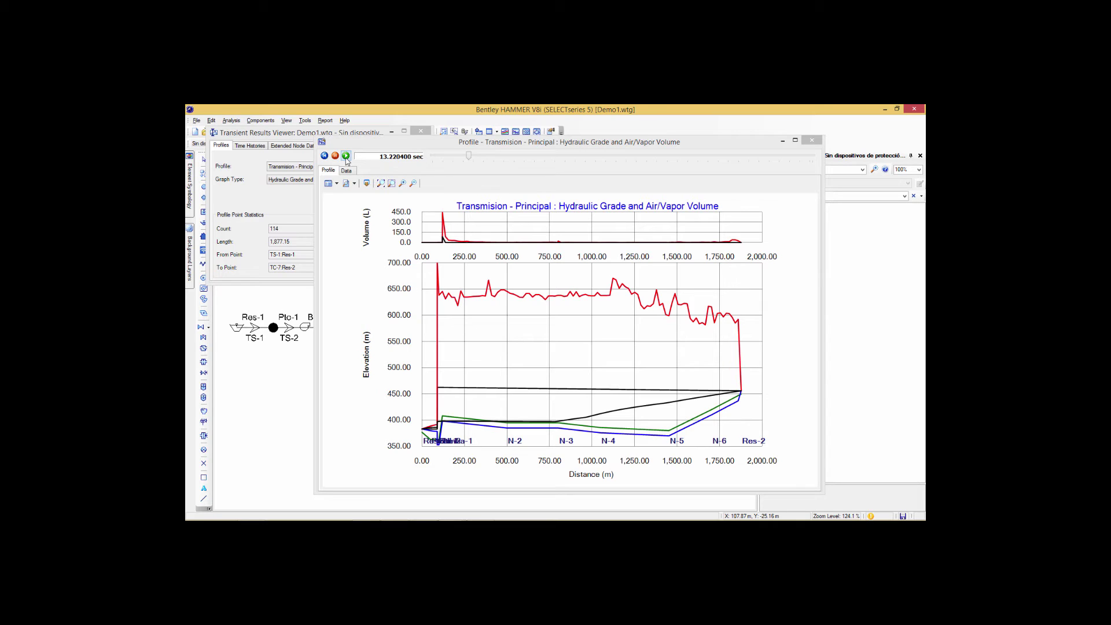
Step the paused profile animation back to about 12.47 seconds to examine the vapor volume near the pump.
{"action": "left_click", "coordinate": [459, 160]}
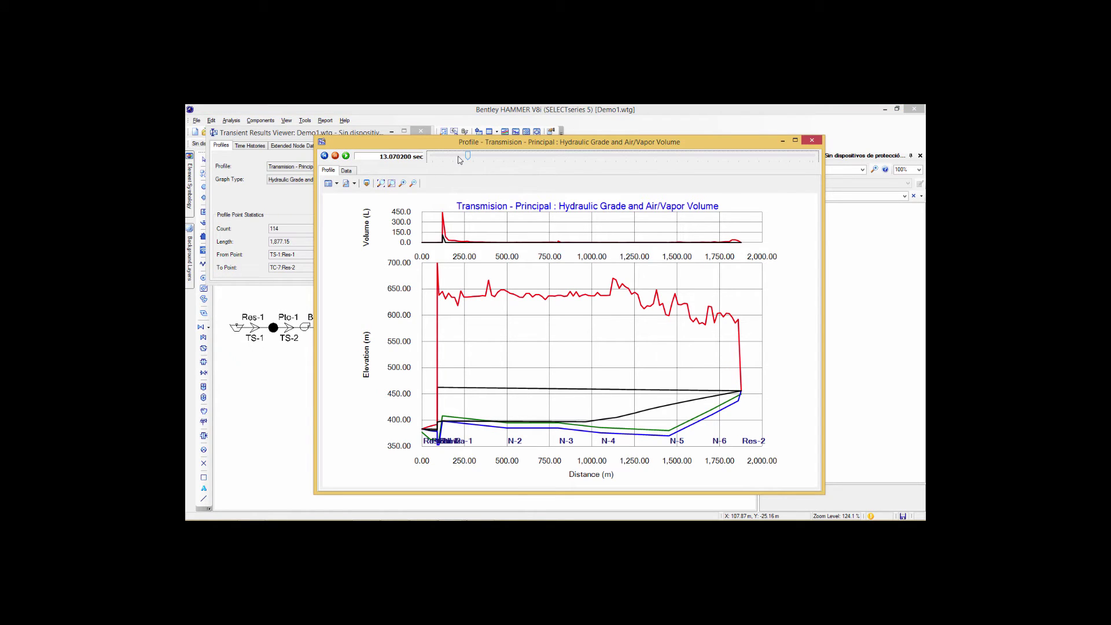
{"action": "left_click", "coordinate": [459, 160]}
{"action": "left_click", "coordinate": [459, 160]}
{"action": "left_click", "coordinate": [459, 160]}
{"action": "left_click", "coordinate": [459, 159]}
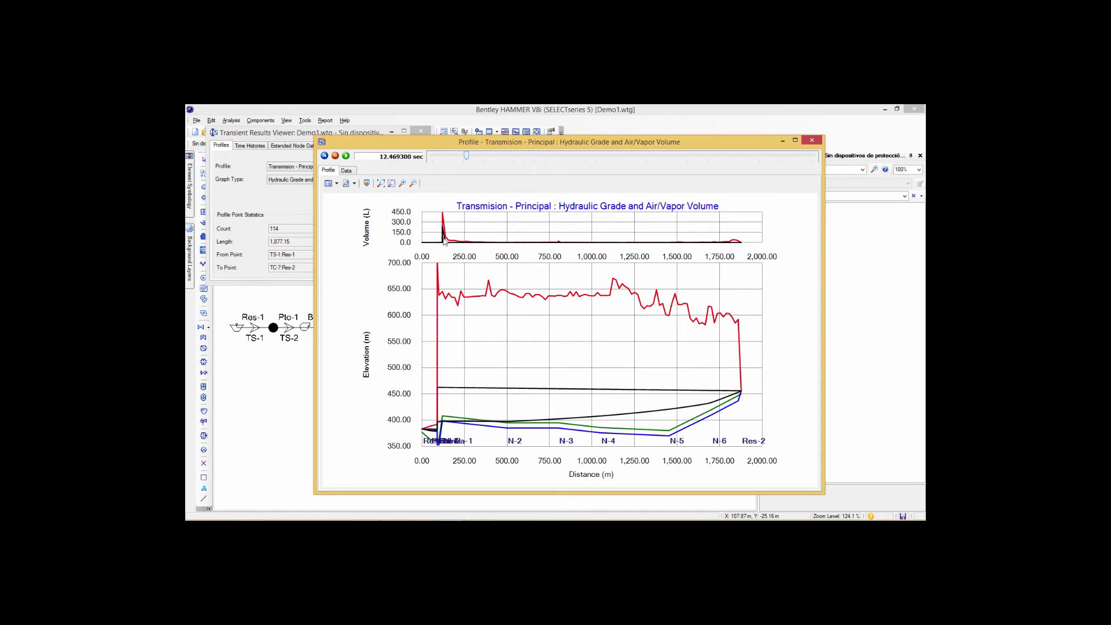
Resume the profile animation, advance it to about 140 seconds, and close the profile graph.
{"action": "left_click", "coordinate": [346, 157]}
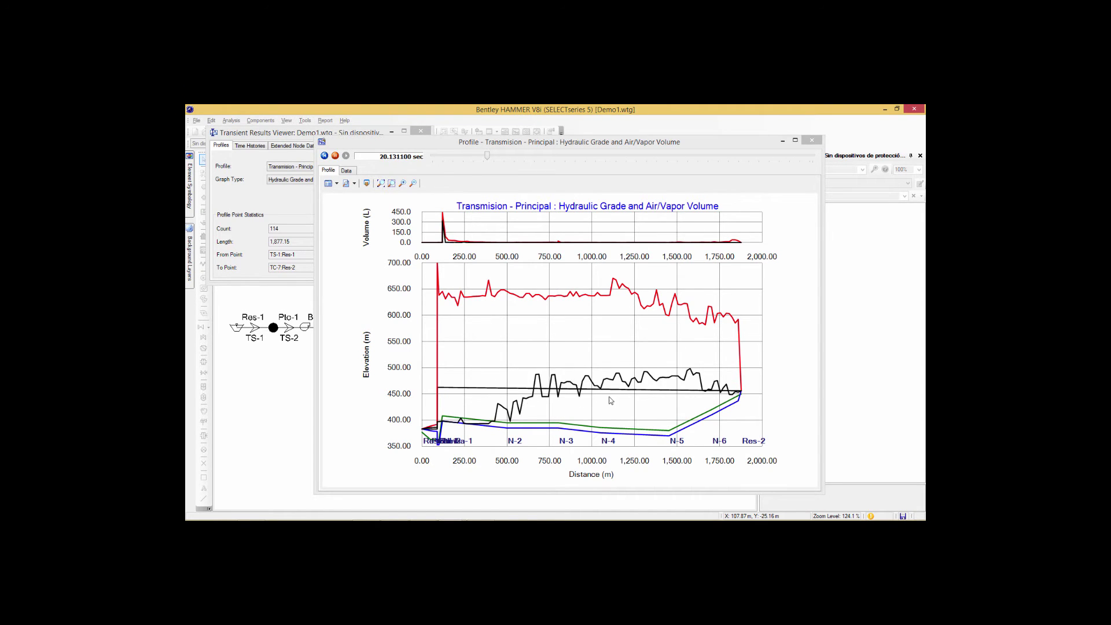
{"action": "left_click_drag", "start_coordinate": [490, 155], "coordinate": [812, 159]}
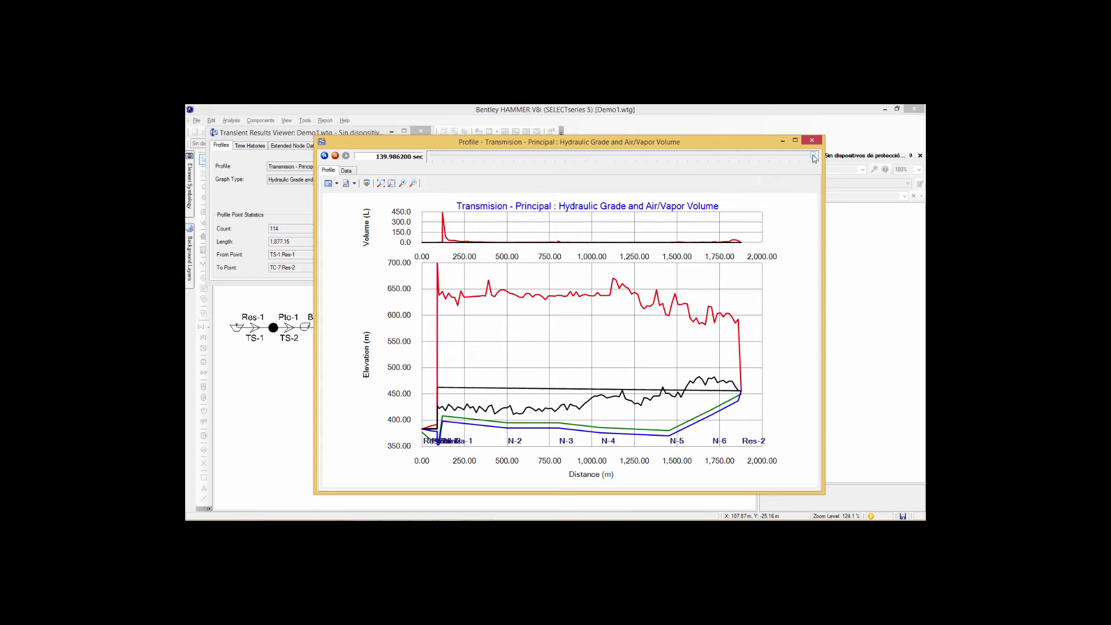
{"action": "left_click", "coordinate": [341, 211]}
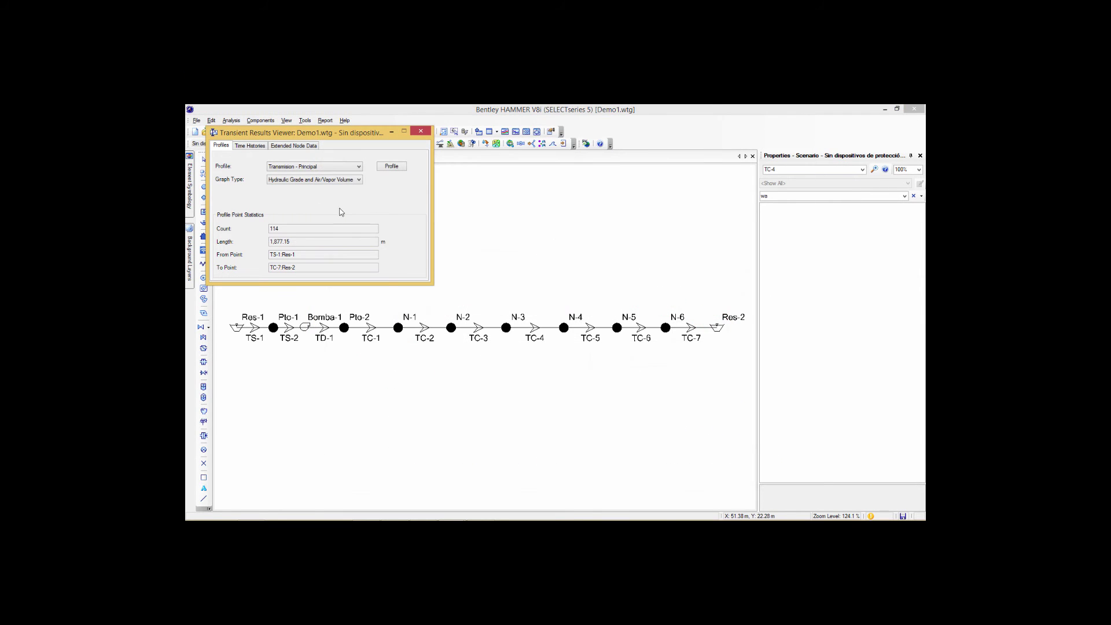
Plot the time history of hydraulic grade, flow and air/vapor volume at TC-1:N-1 and place the graph beside the results viewer.
{"action": "left_click", "coordinate": [253, 145]}
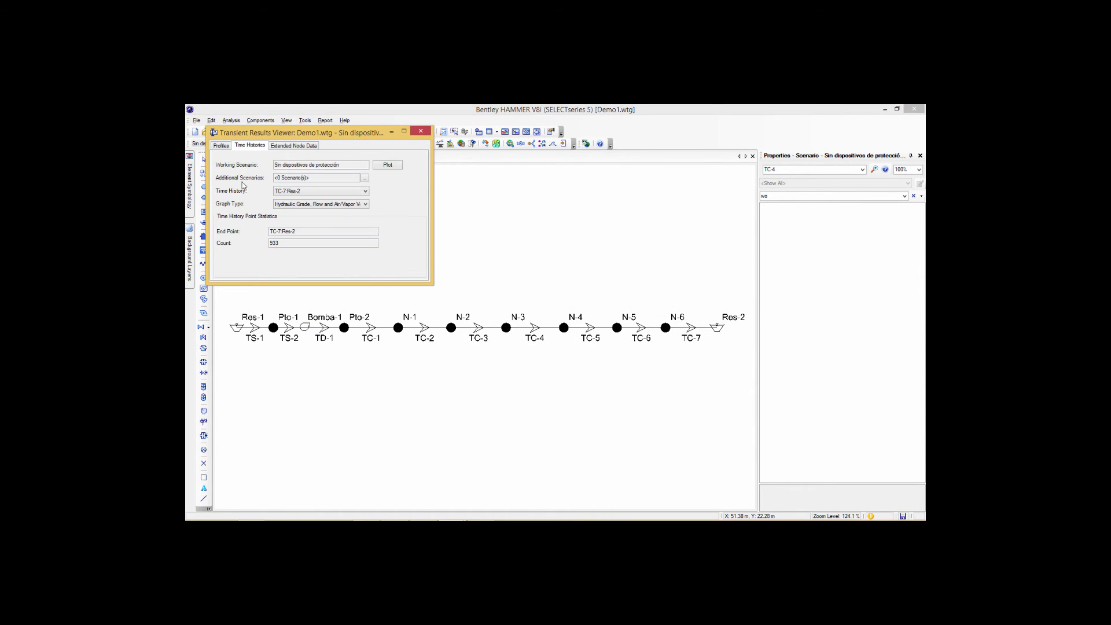
{"action": "left_click", "coordinate": [363, 191]}
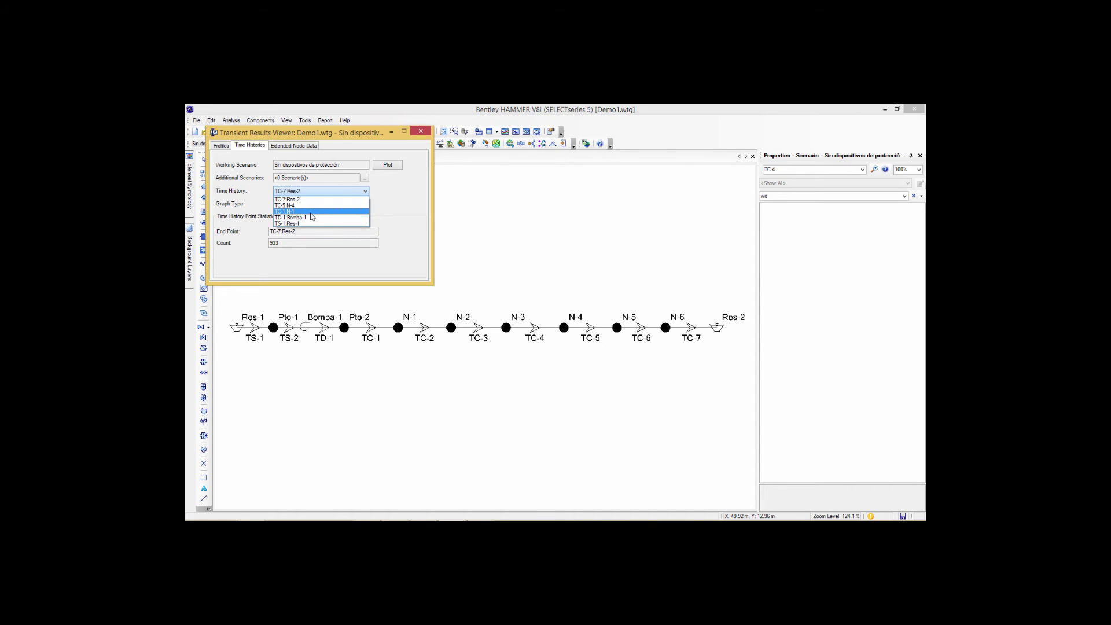
{"action": "left_click", "coordinate": [388, 167]}
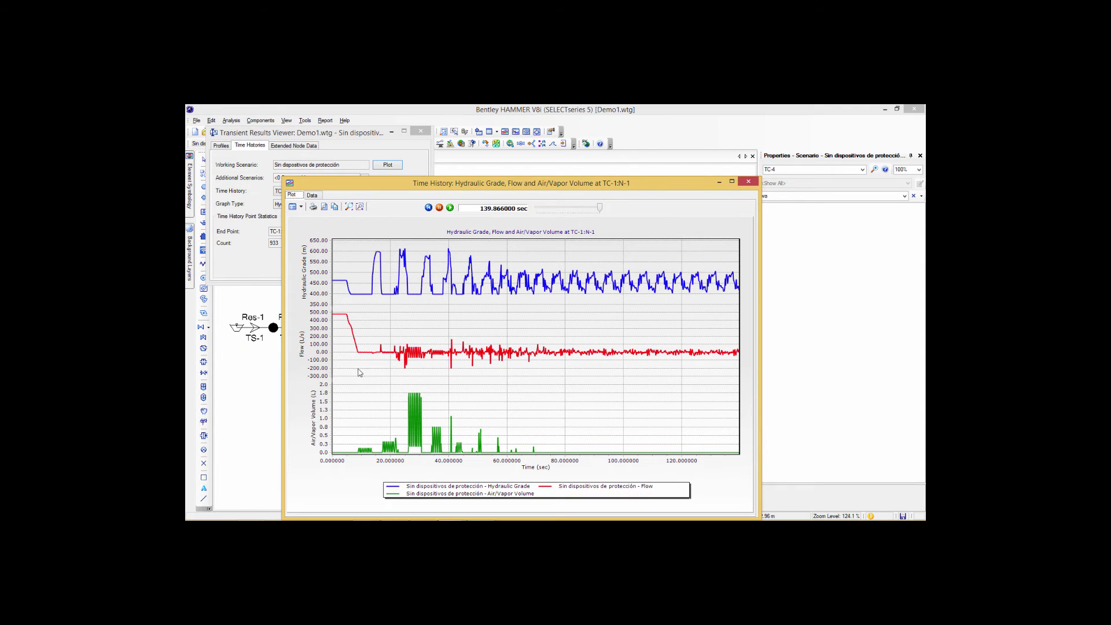
{"action": "left_click_drag", "start_coordinate": [521, 183], "coordinate": [645, 152]}
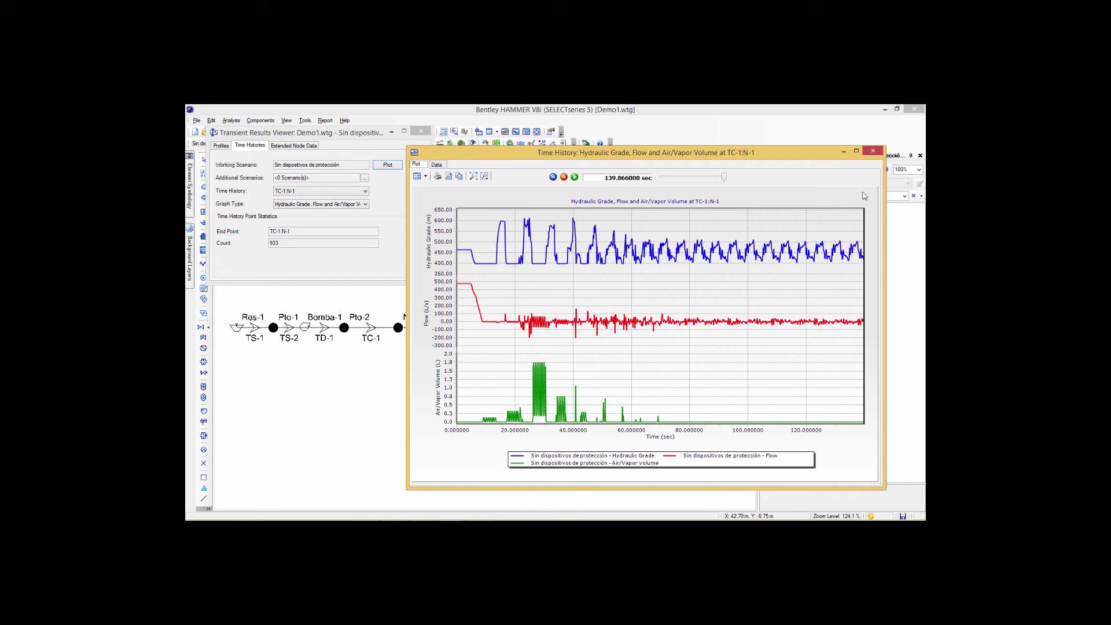
Replace the graph with the time history at TC-5:N-4, examine it, and close the graph and results viewer.
{"action": "left_click", "coordinate": [871, 149]}
{"action": "left_click", "coordinate": [365, 190]}
{"action": "left_click", "coordinate": [312, 225]}
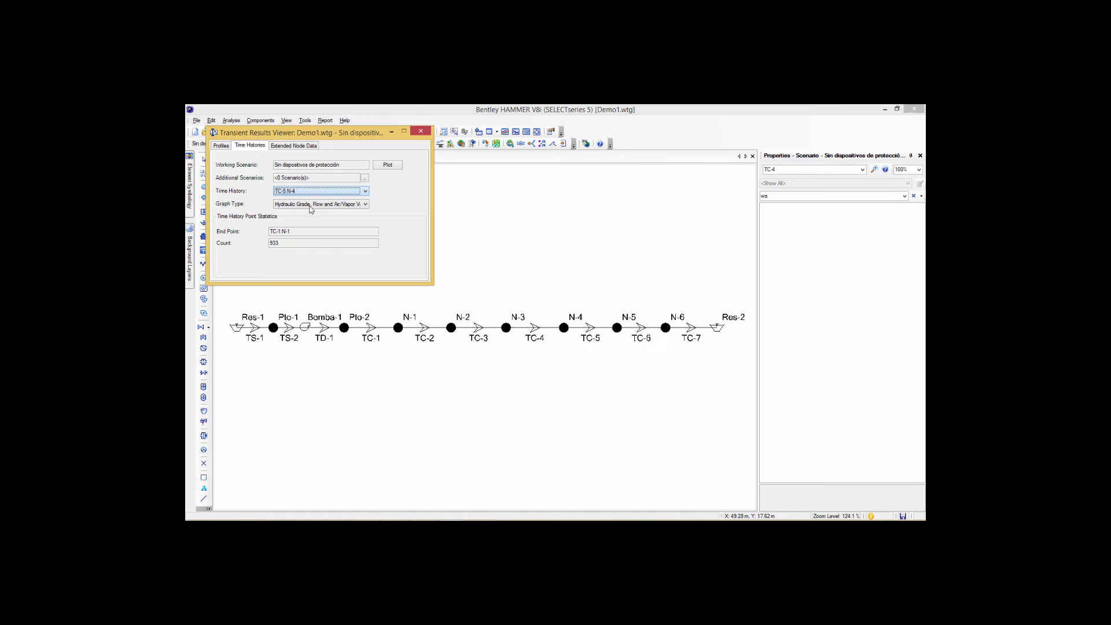
{"action": "left_click", "coordinate": [387, 165]}
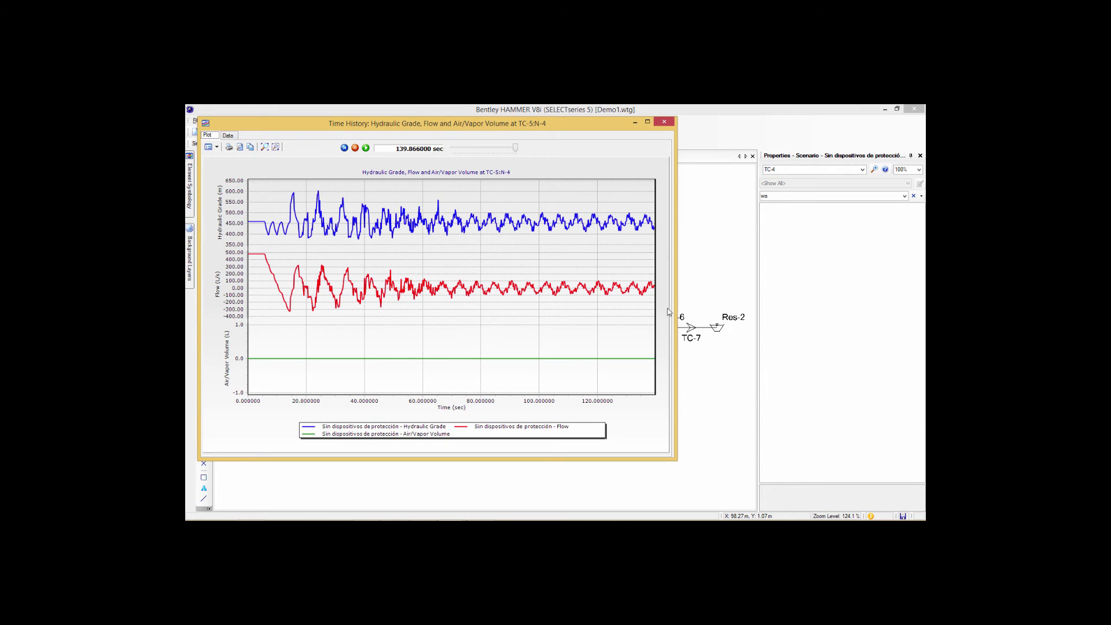
{"action": "left_click", "coordinate": [663, 123]}
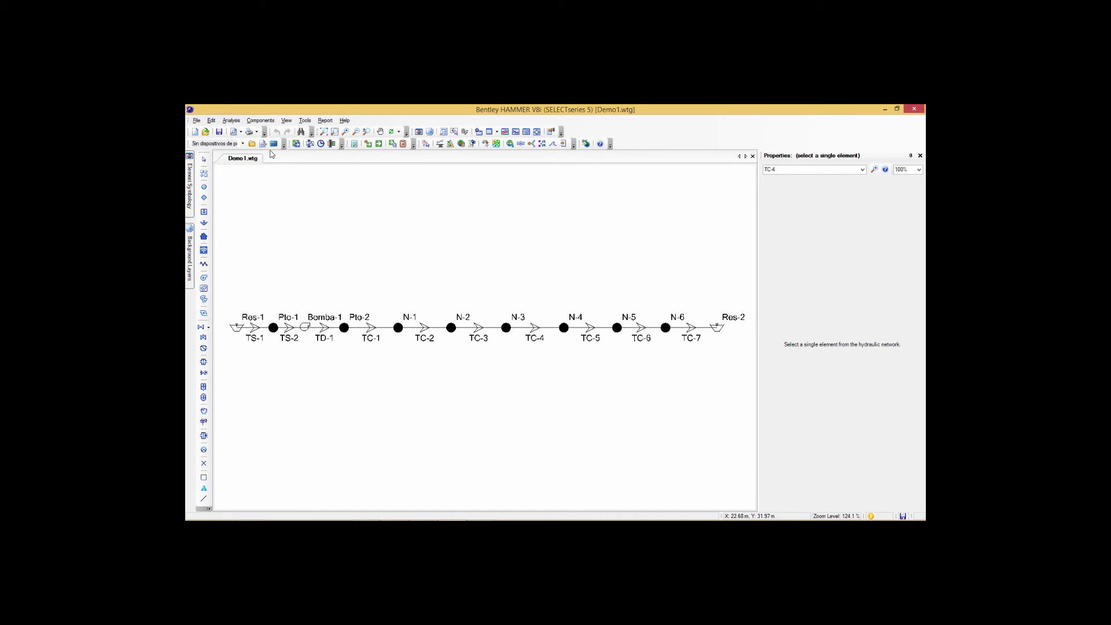
Open the scenario manager and expand the scenario tree to review the protection device alternatives, including Con Válvula Anticipadora and Tanque Bidereccional.
{"action": "left_click", "coordinate": [252, 144]}
{"action": "left_click_drag", "start_coordinate": [656, 124], "coordinate": [420, 161]}
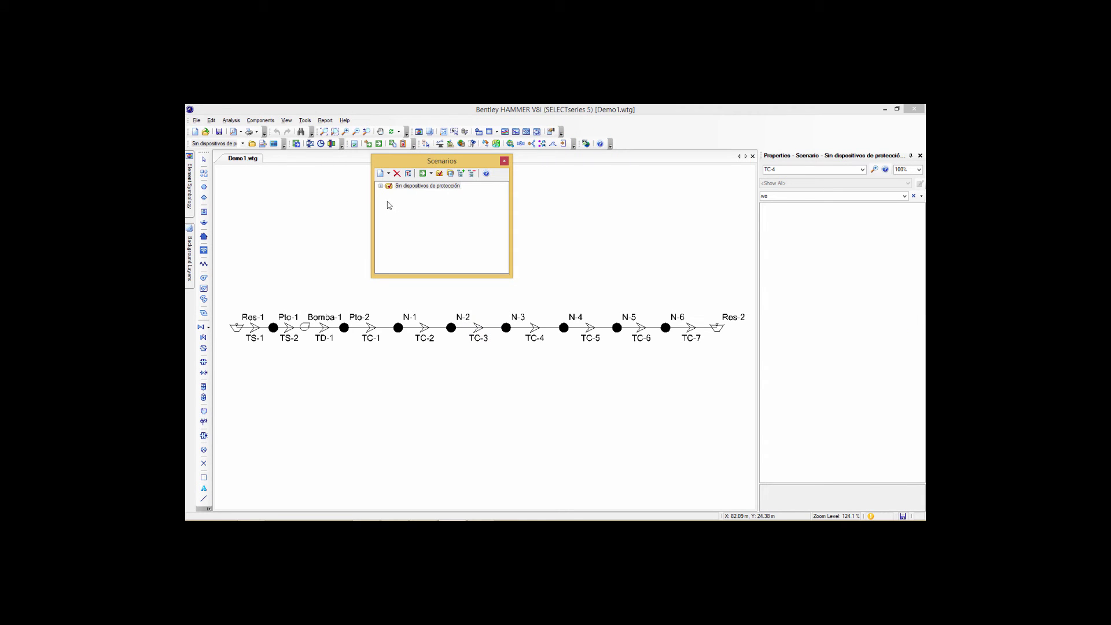
{"action": "left_click", "coordinate": [381, 186]}
{"action": "left_click", "coordinate": [390, 201]}
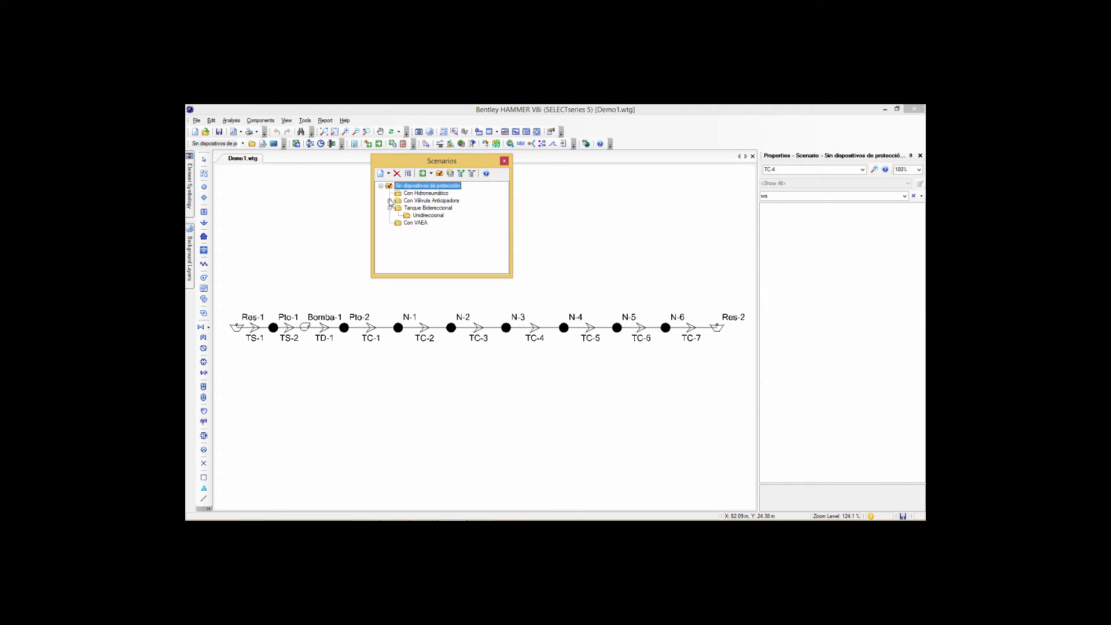
{"action": "left_click", "coordinate": [389, 207]}
{"action": "left_click", "coordinate": [405, 194]}
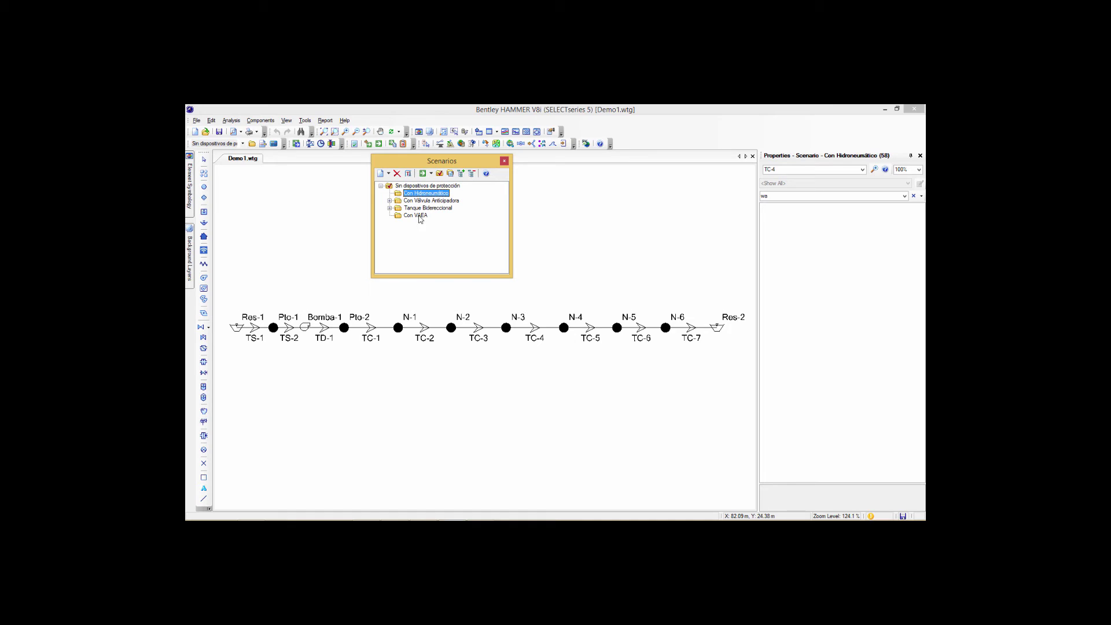
{"action": "left_click", "coordinate": [390, 202]}
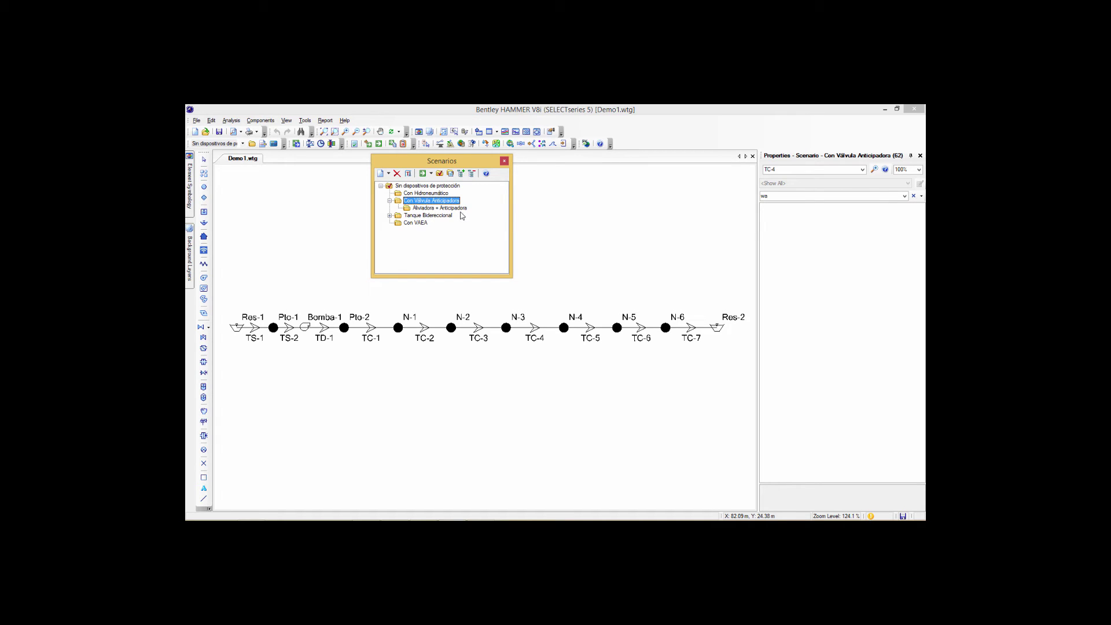
{"action": "left_click", "coordinate": [390, 217]}
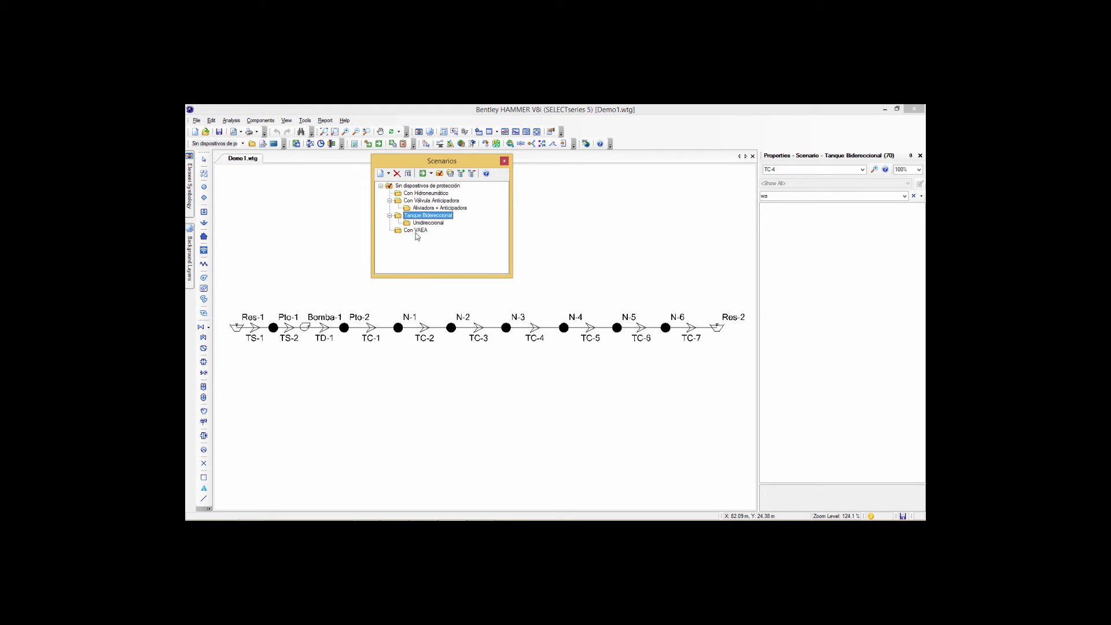
Make Con Hidroneumático the current scenario and clear the property search to show all properties of hydropneumatic tank HT-1.
{"action": "left_click", "coordinate": [405, 194]}
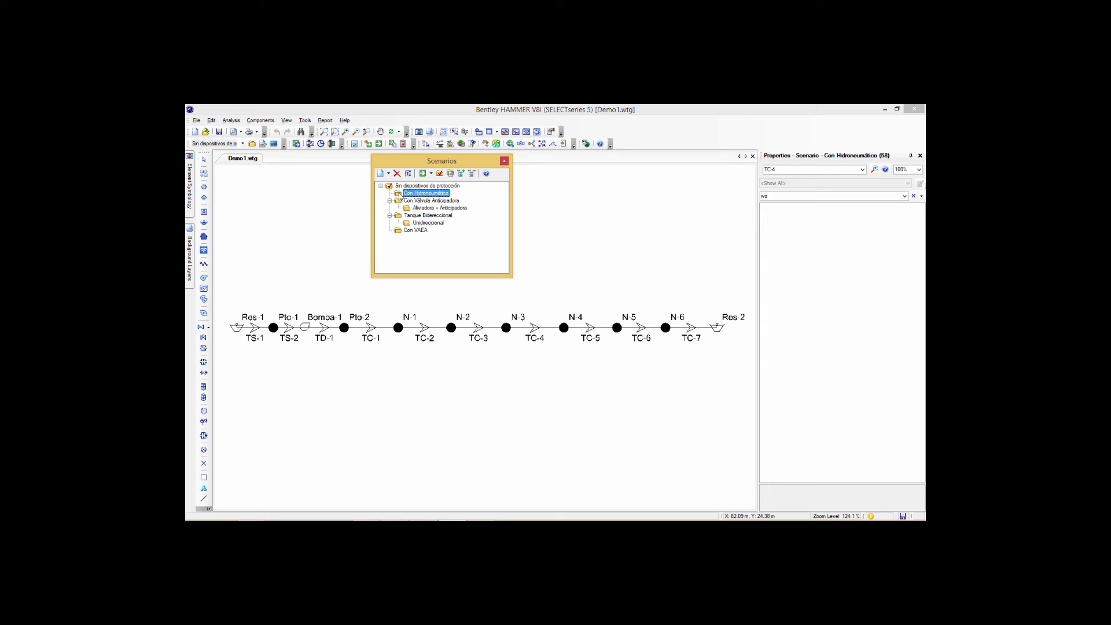
{"action": "left_click", "coordinate": [439, 174]}
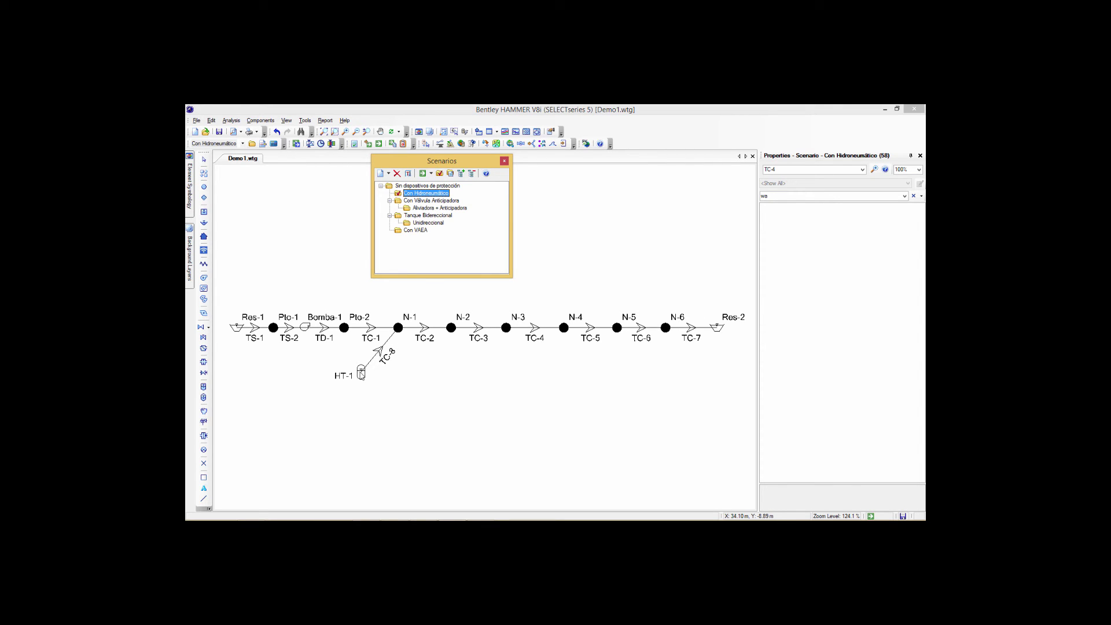
{"action": "left_click", "coordinate": [361, 373]}
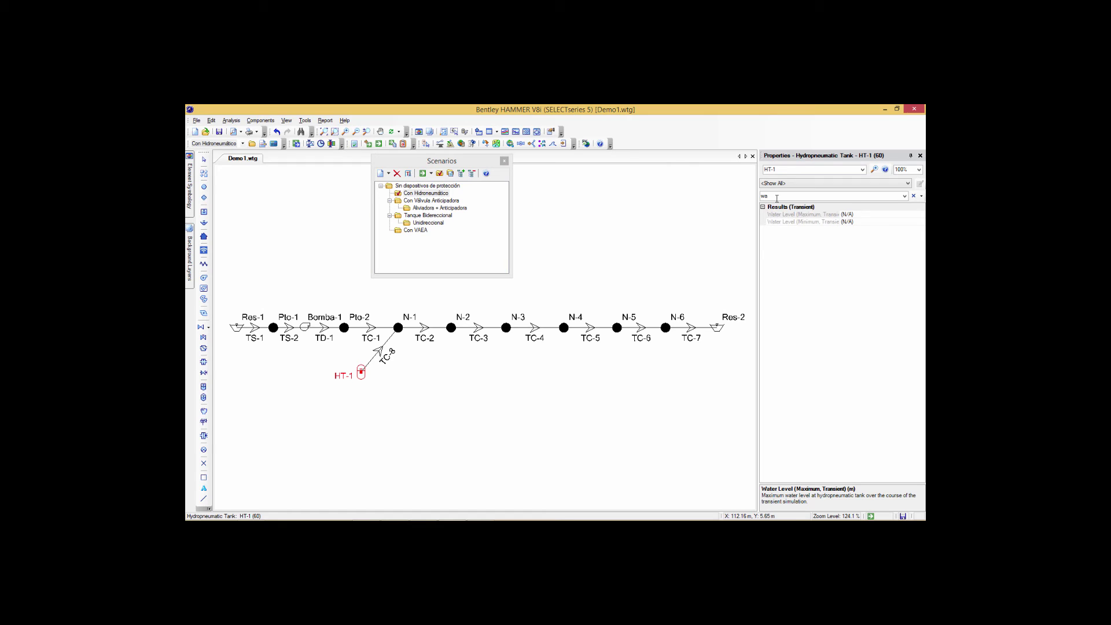
{"action": "key", "text": "BackSpace"}
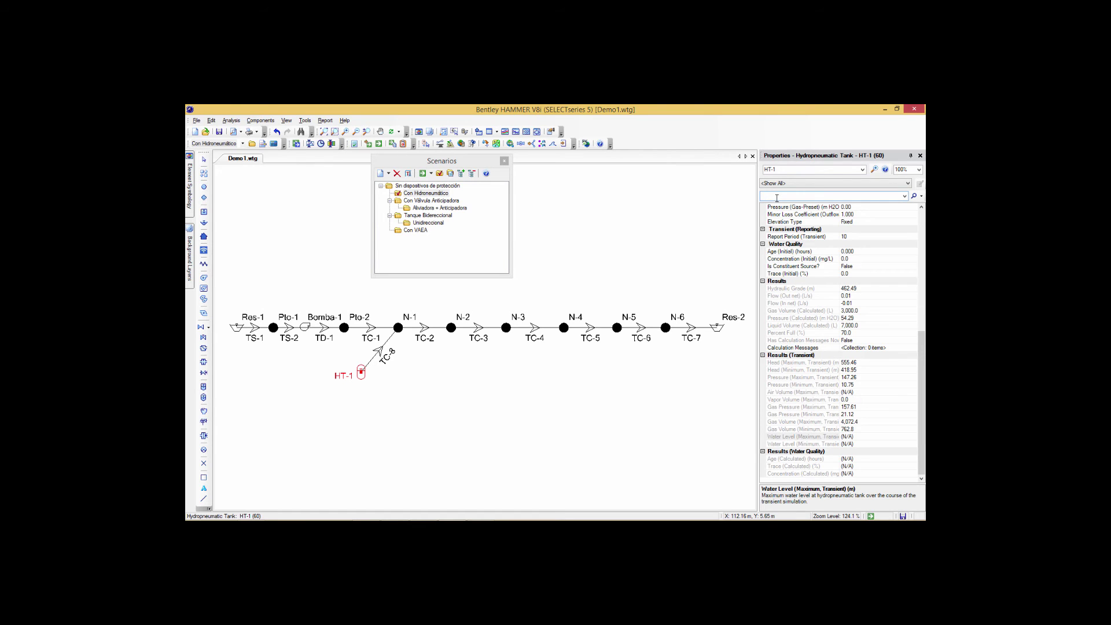
{"action": "left_click", "coordinate": [547, 265]}
Compute the Con Hidroneumático scenario and open its results in the Transient Results Viewer.
{"action": "left_click", "coordinate": [423, 174]}
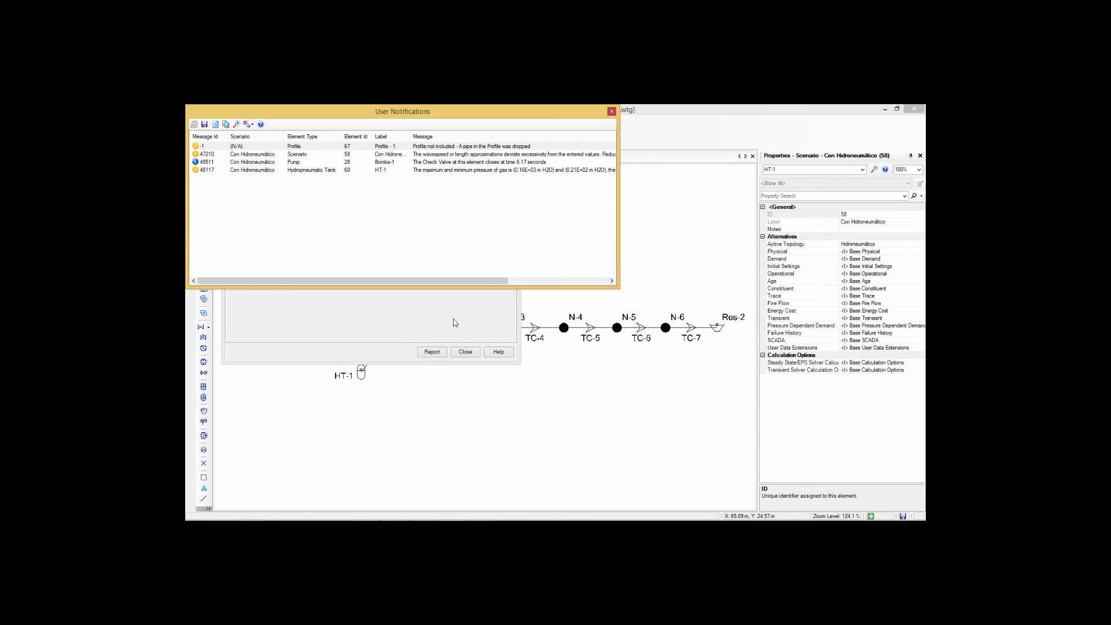
{"action": "left_click", "coordinate": [465, 352]}
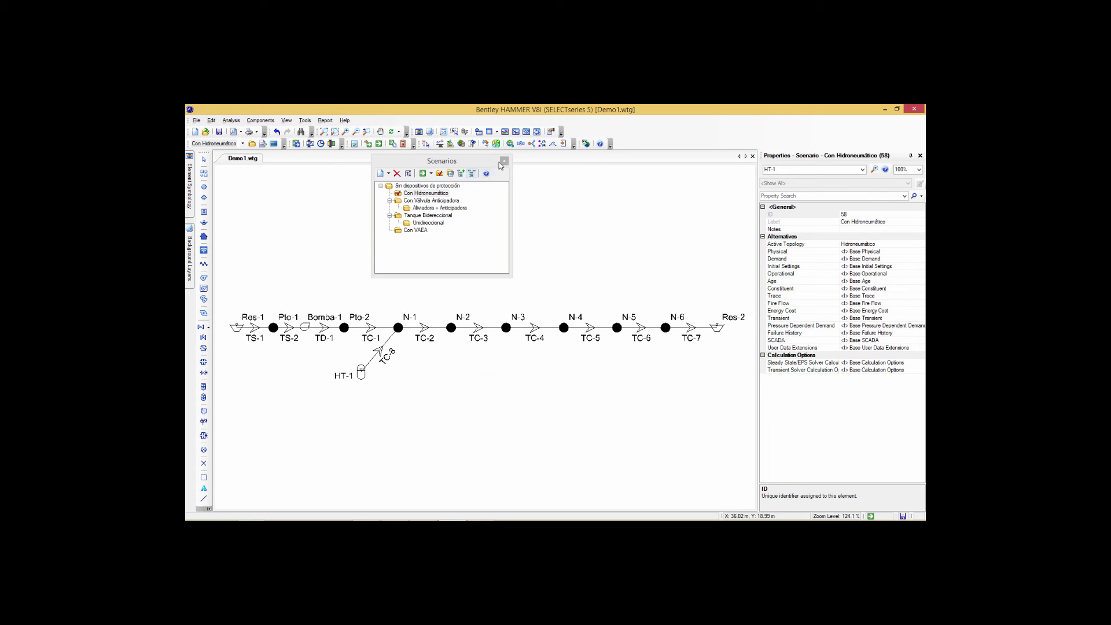
{"action": "left_click", "coordinate": [504, 161]}
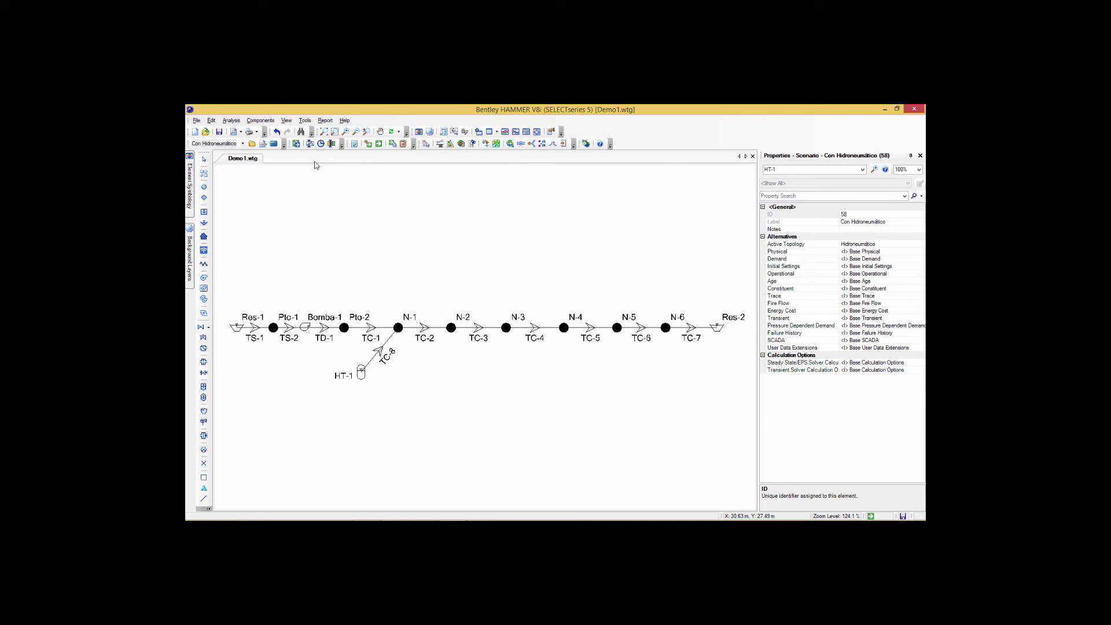
{"action": "left_click", "coordinate": [310, 145]}
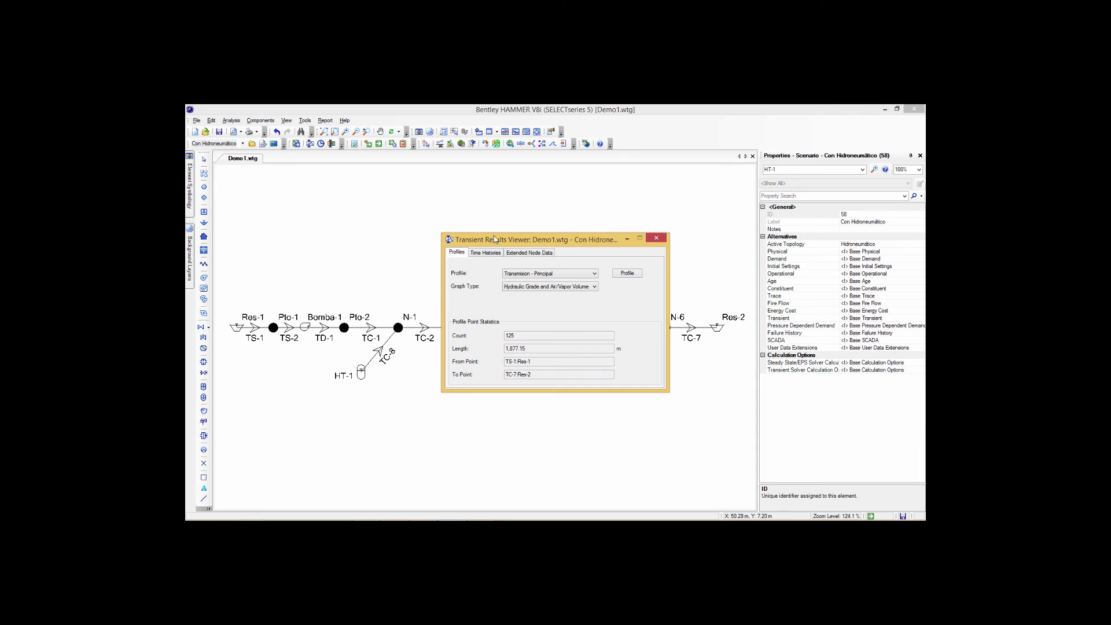
Move the results viewer clear of the network and examine the tank volume property of hydropneumatic tank HT-1.
{"action": "left_click_drag", "start_coordinate": [489, 240], "coordinate": [319, 136]}
{"action": "left_click", "coordinate": [361, 373]}
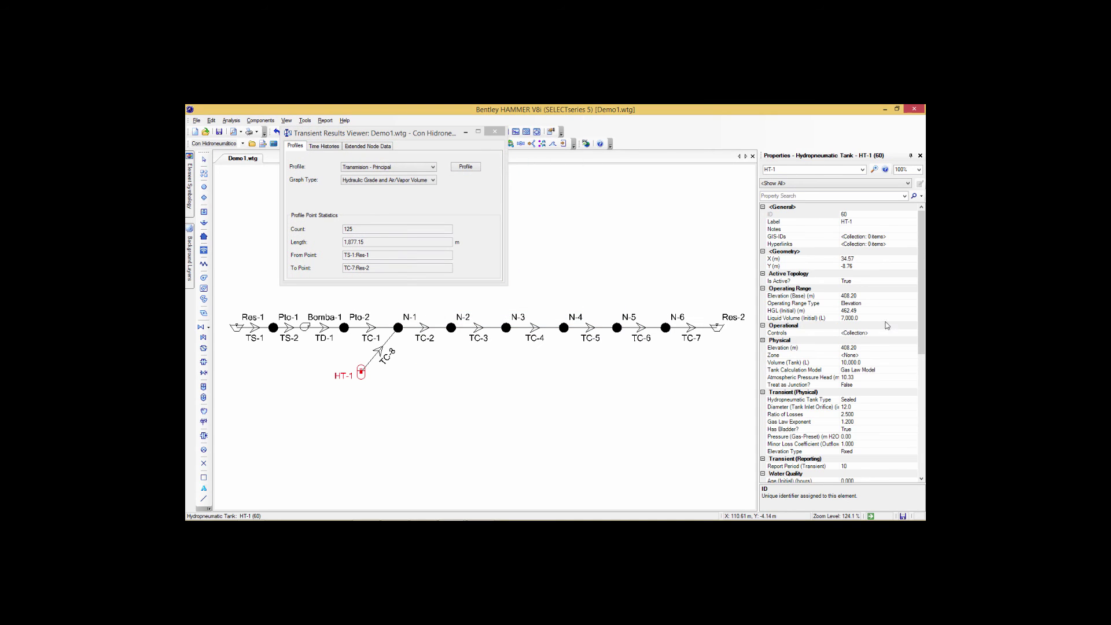
{"action": "left_click", "coordinate": [820, 362]}
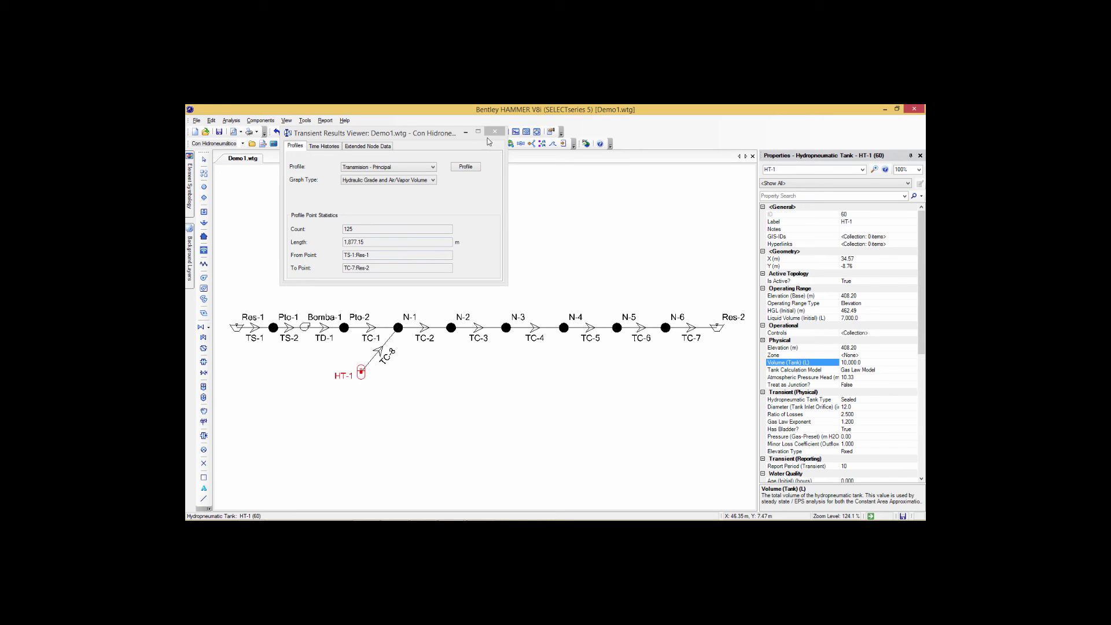
Plot the Transmision - Principal profile of hydraulic grade and air/vapor volume, animate it, advance through the simulation time, and close the graph.
{"action": "left_click", "coordinate": [471, 198]}
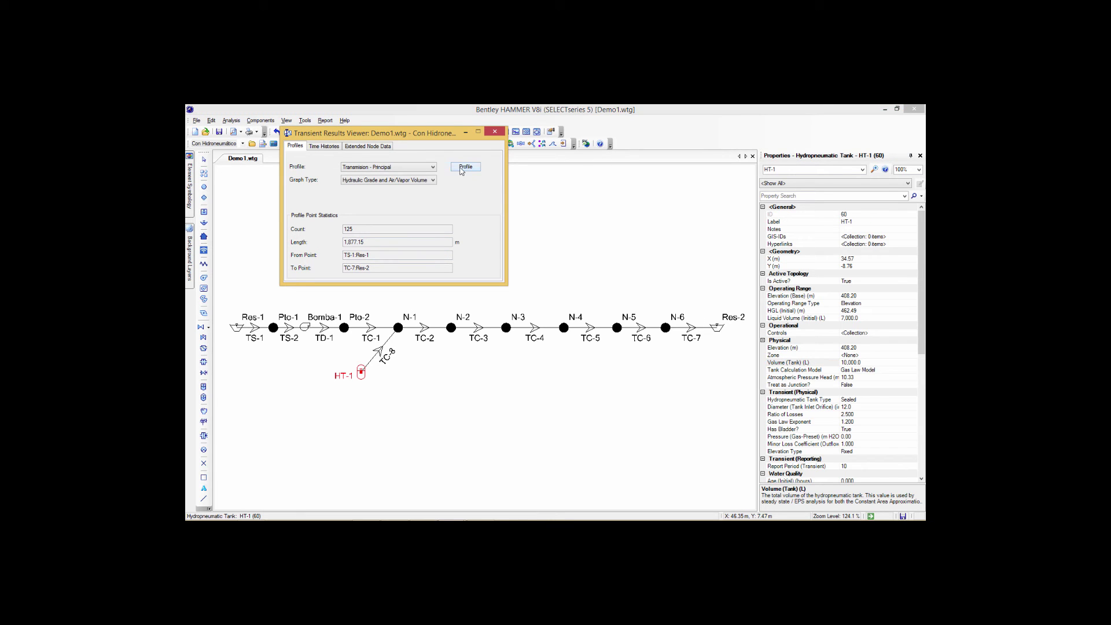
{"action": "left_click", "coordinate": [464, 168]}
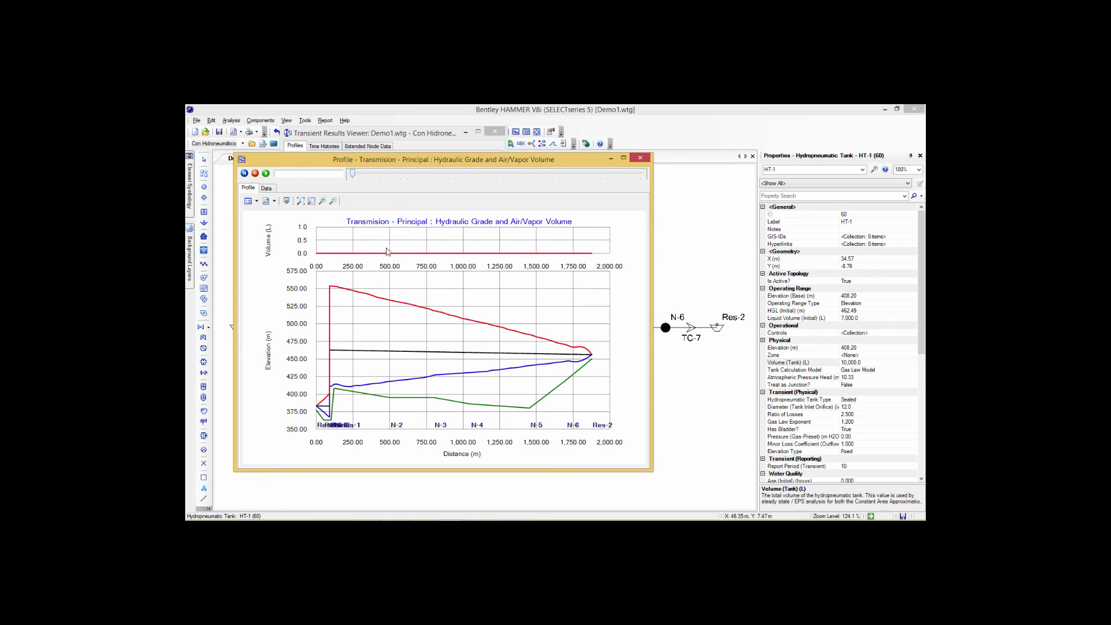
{"action": "left_click", "coordinate": [267, 173]}
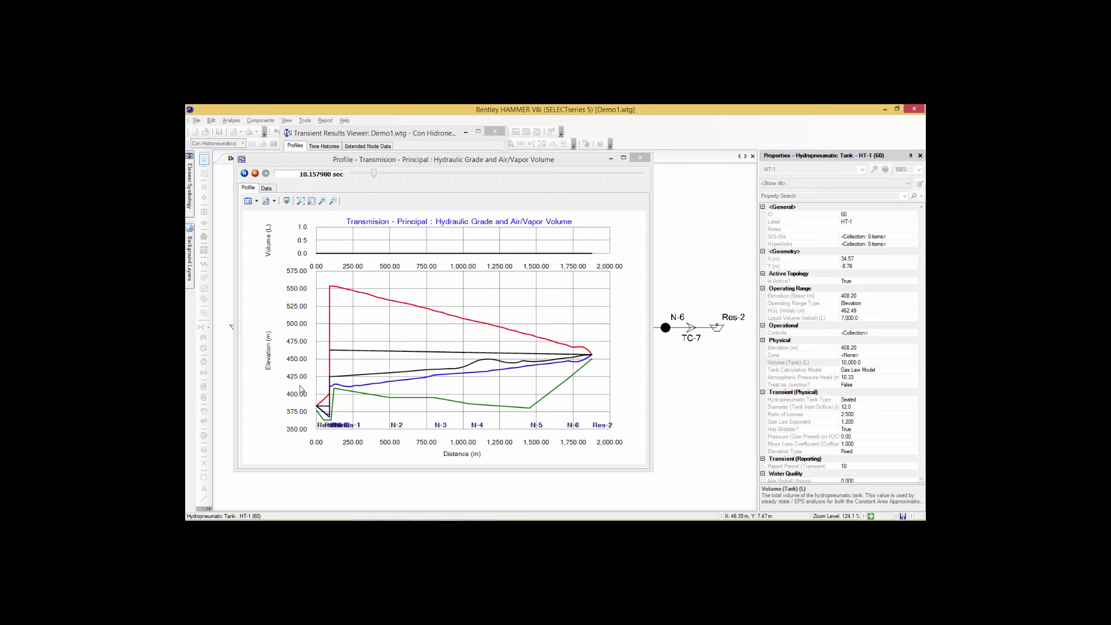
{"action": "left_click_drag", "start_coordinate": [377, 175], "coordinate": [595, 177]}
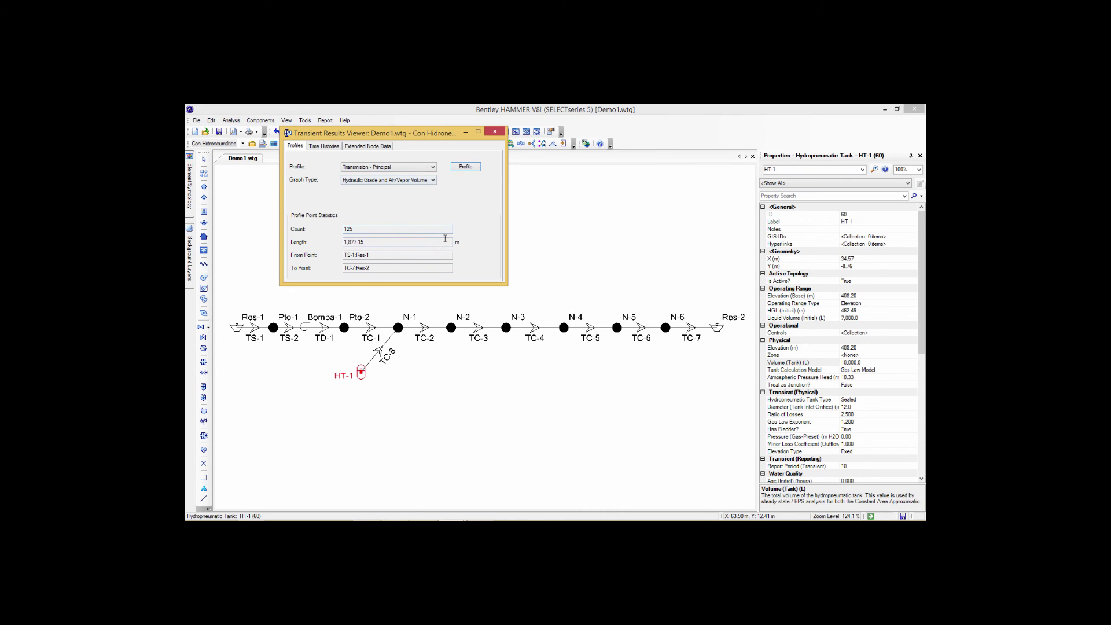
Plot the time history of hydraulic grade, flow and air/vapor volume at TC-1:N-1, examine it, and close the graph.
{"action": "left_click", "coordinate": [324, 147]}
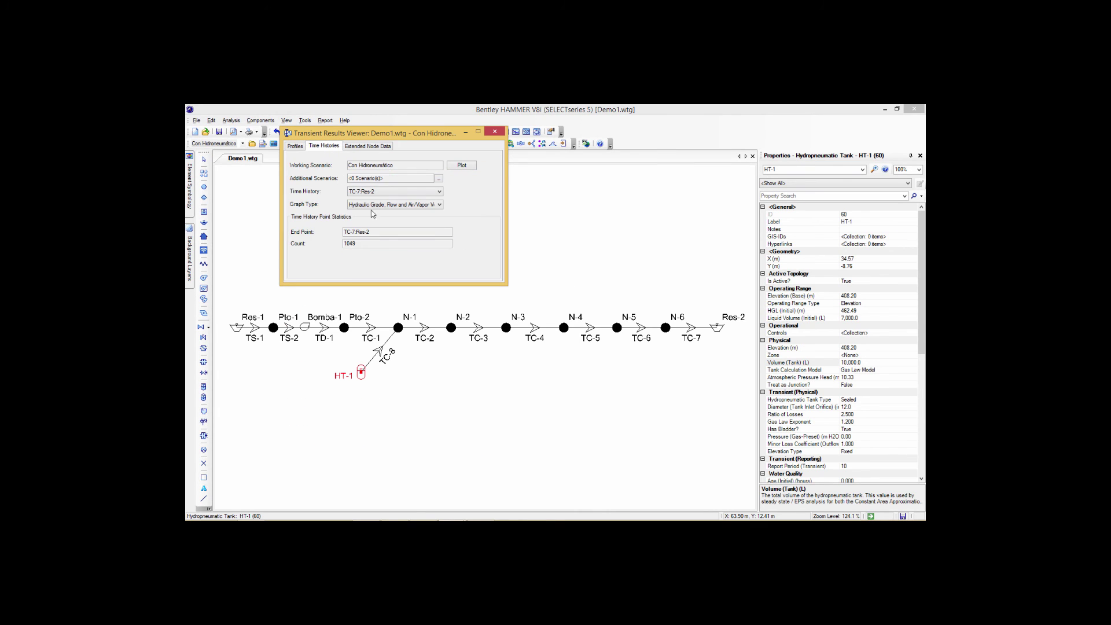
{"action": "left_click", "coordinate": [438, 194]}
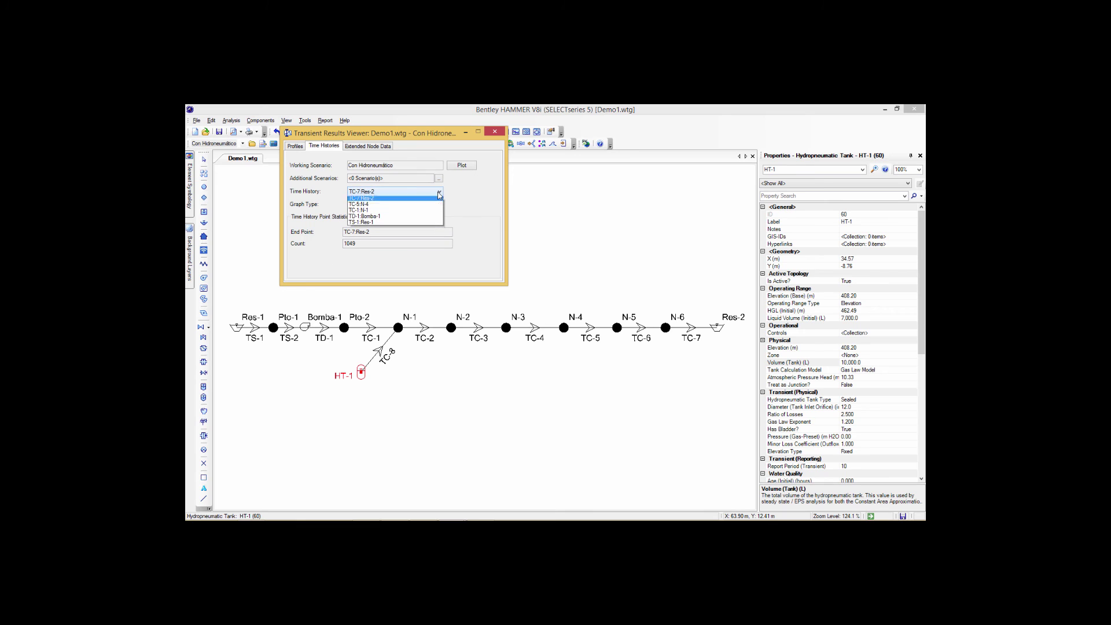
{"action": "left_click", "coordinate": [415, 213]}
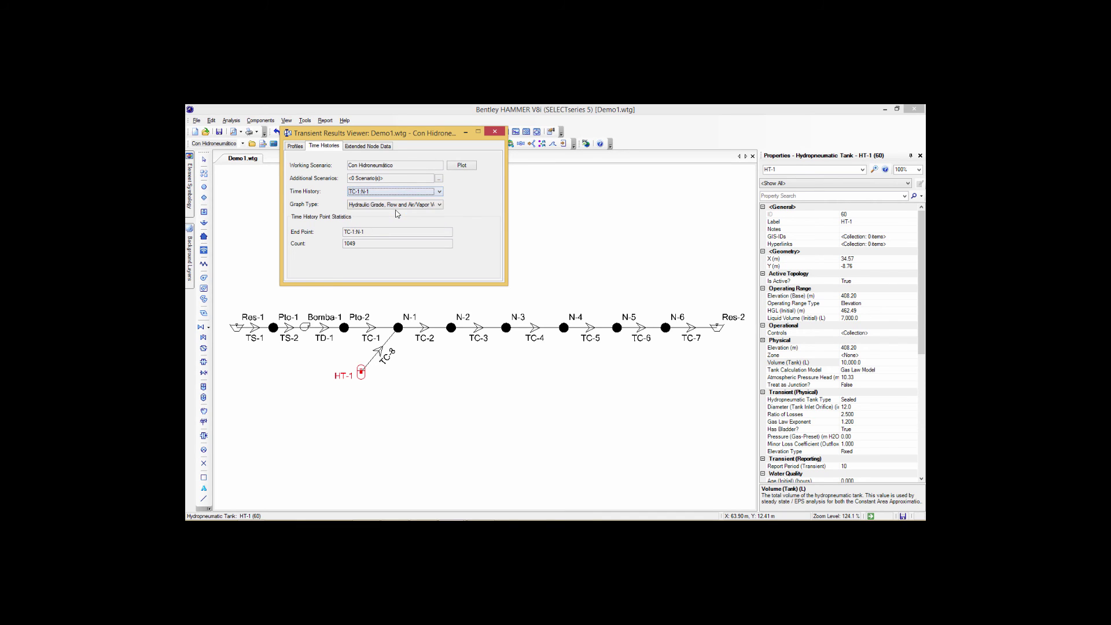
{"action": "left_click", "coordinate": [460, 167]}
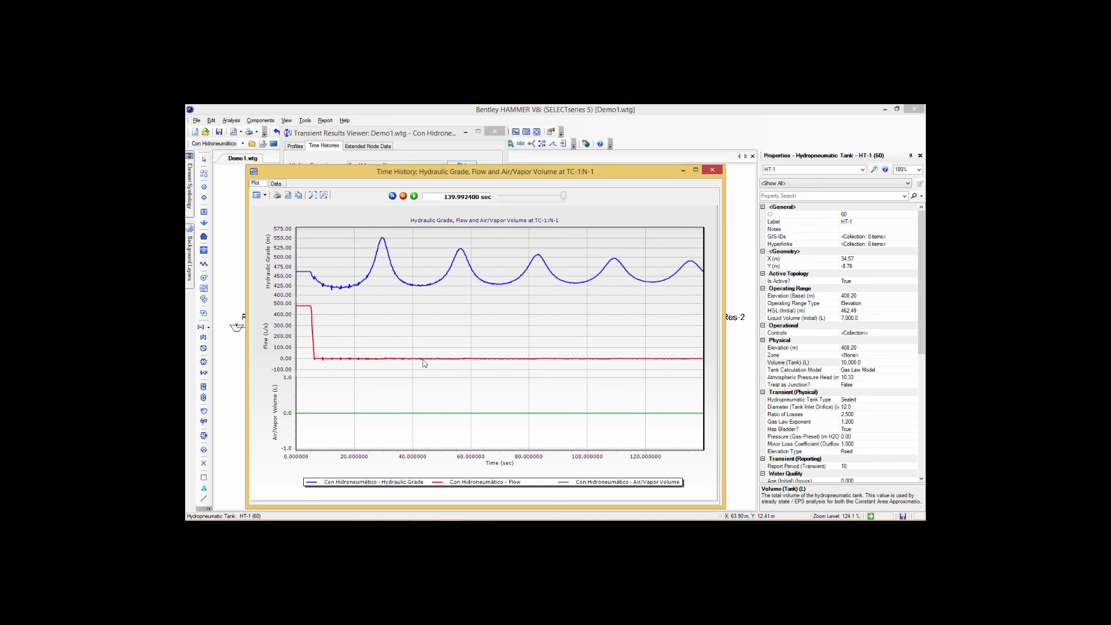
{"action": "left_click", "coordinate": [712, 169]}
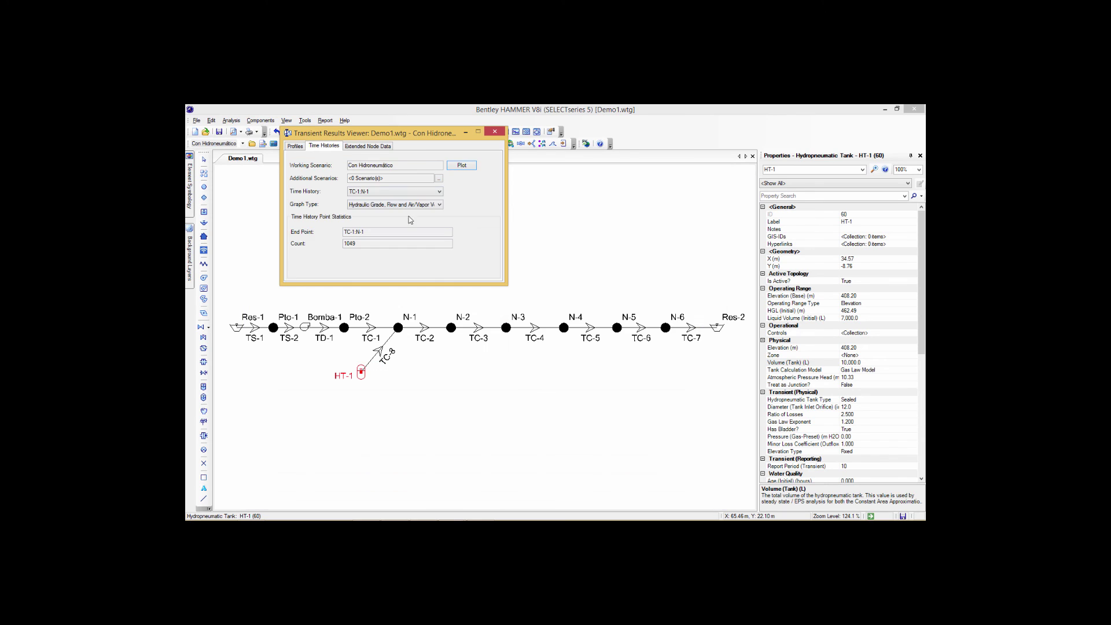
Plot the extended node data for HT-1 as Water Inflow, examine the curve, and close the graph and results viewer.
{"action": "left_click", "coordinate": [353, 145]}
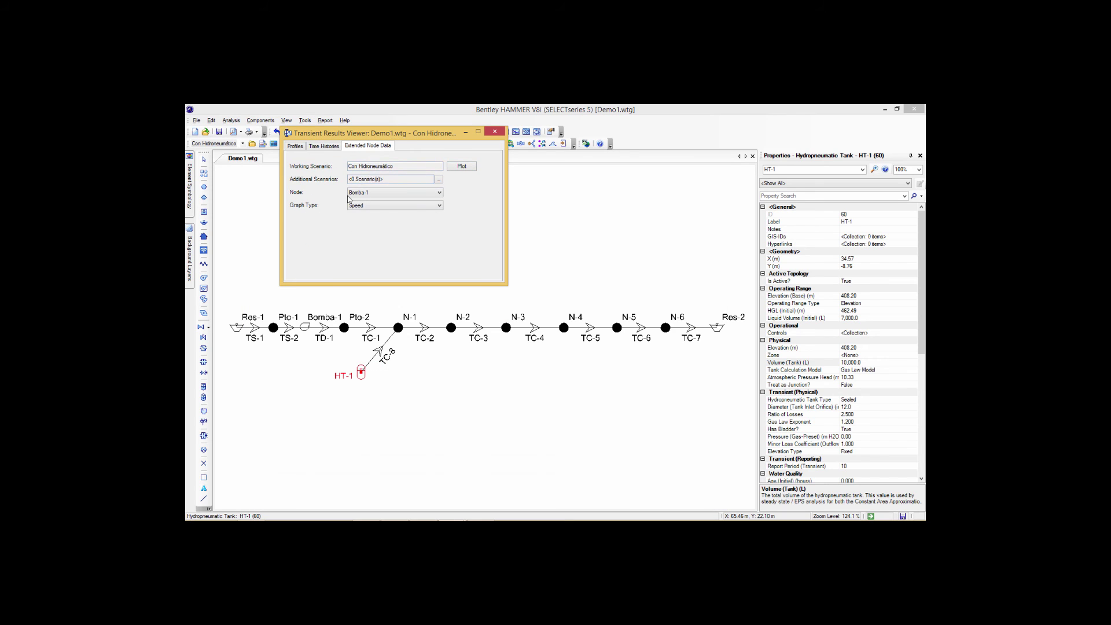
{"action": "left_click", "coordinate": [394, 195]}
{"action": "left_click", "coordinate": [387, 203]}
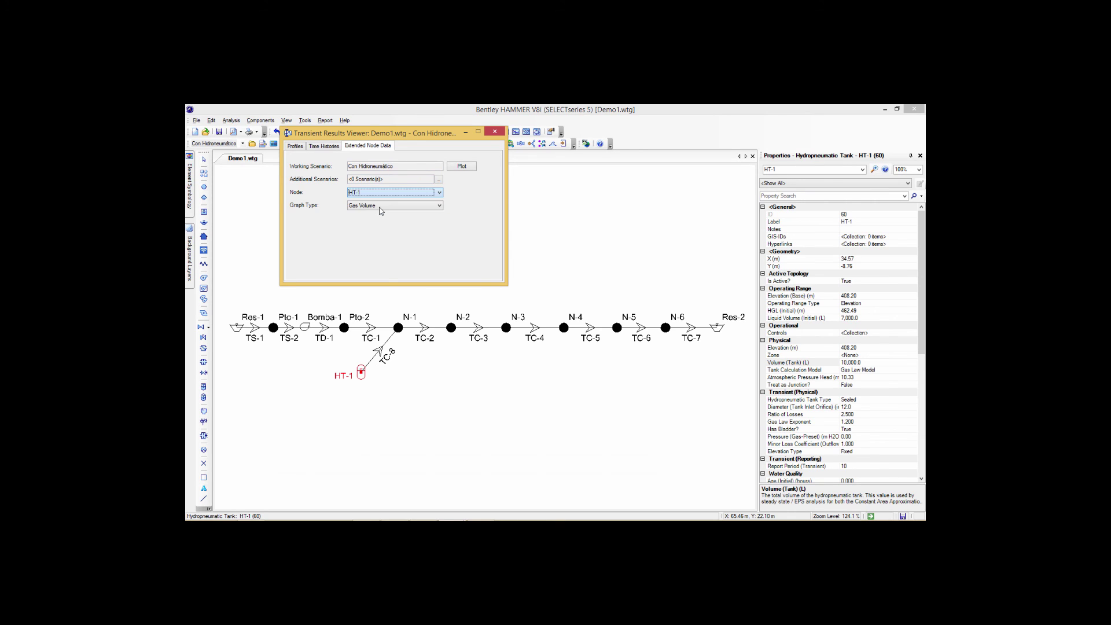
{"action": "left_click", "coordinate": [382, 206]}
{"action": "left_click", "coordinate": [364, 211]}
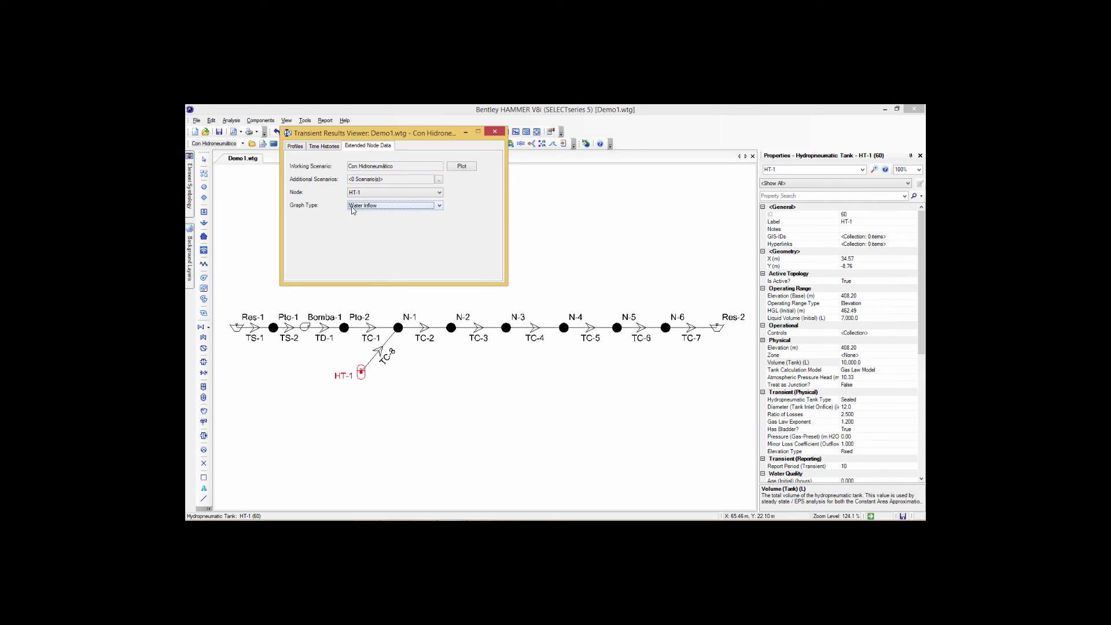
{"action": "left_click", "coordinate": [462, 168]}
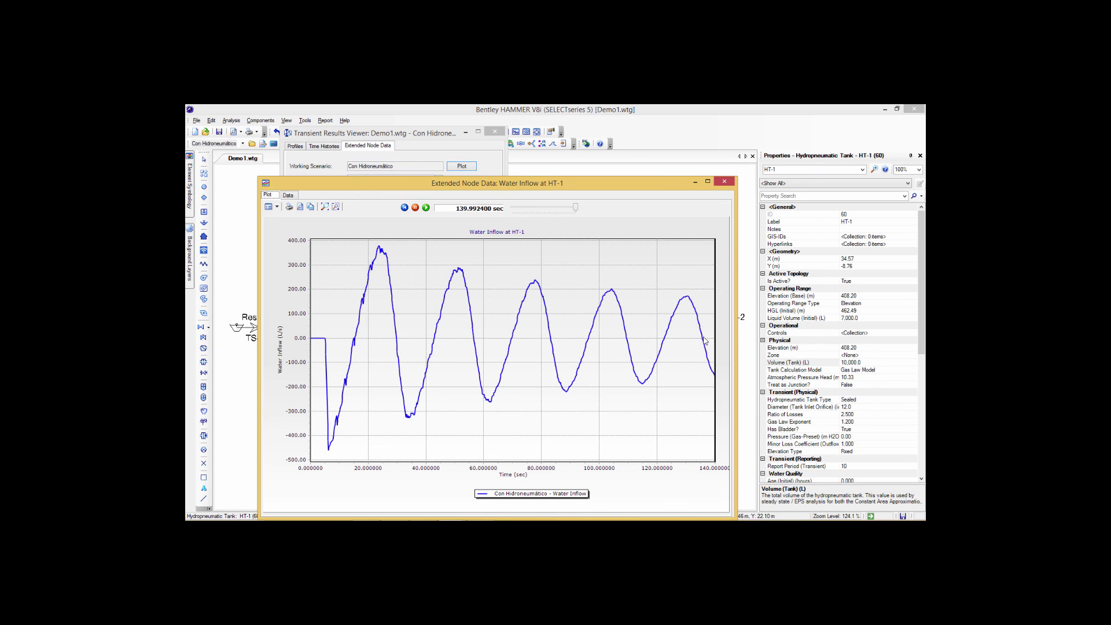
{"action": "left_click", "coordinate": [723, 182]}
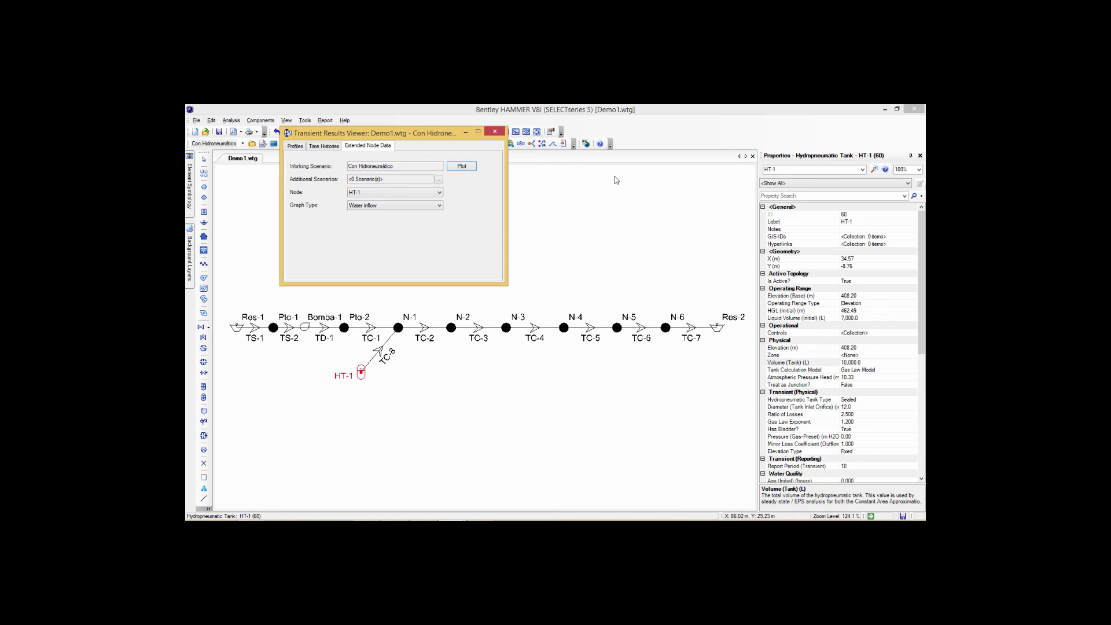
{"action": "left_click", "coordinate": [494, 131]}
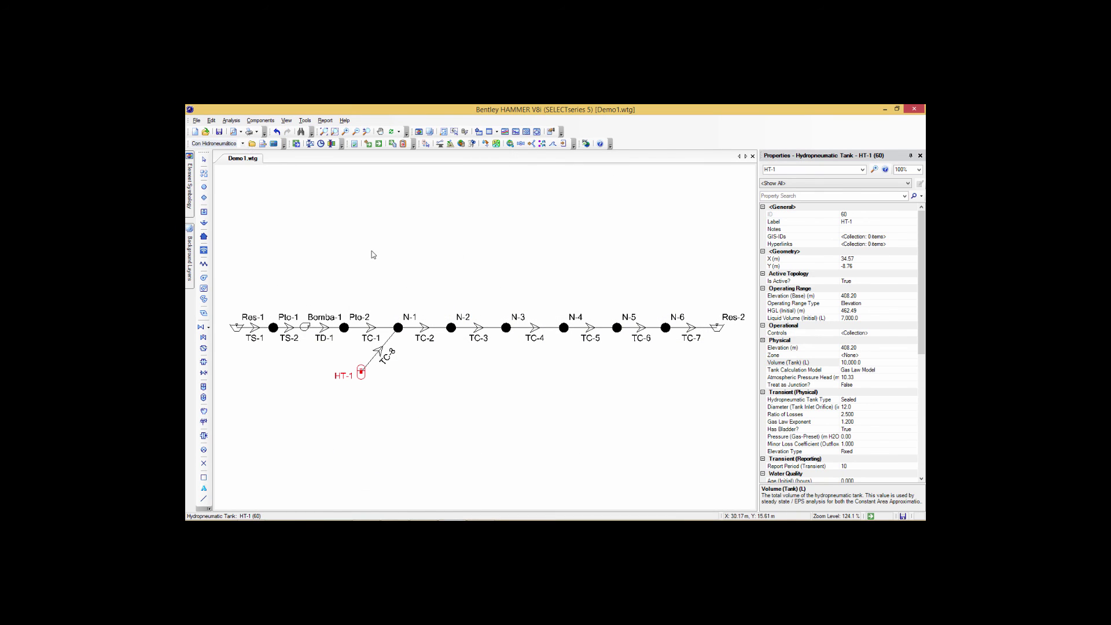
Deselect the tank, open the scenario manager, and make Con Válvula Anticipadora the current scenario.
{"action": "left_click", "coordinate": [333, 215]}
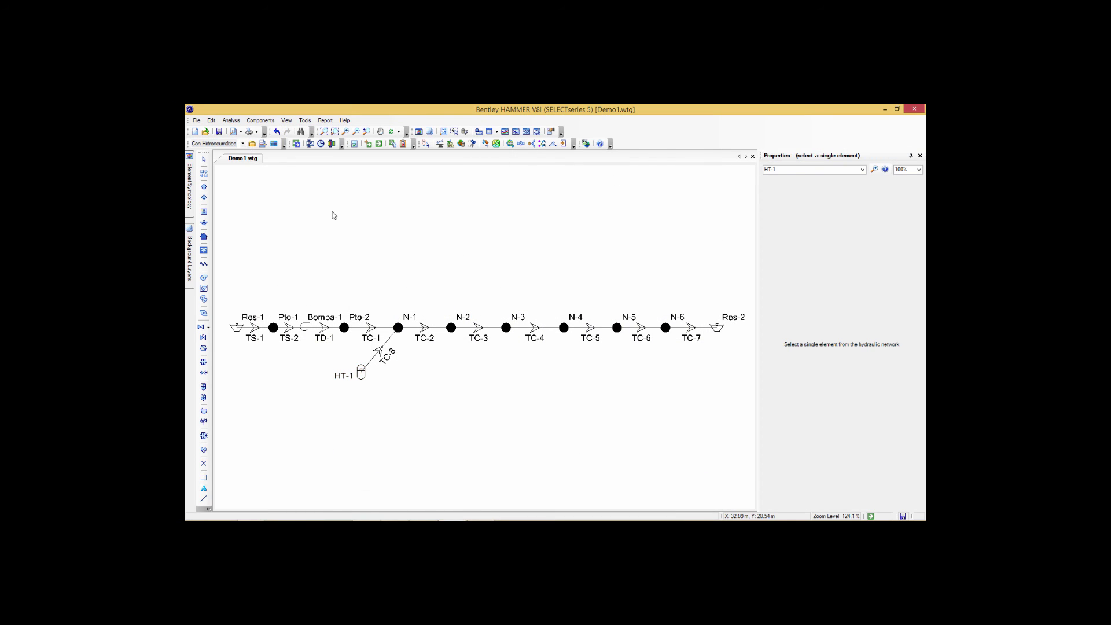
{"action": "left_click", "coordinate": [252, 143]}
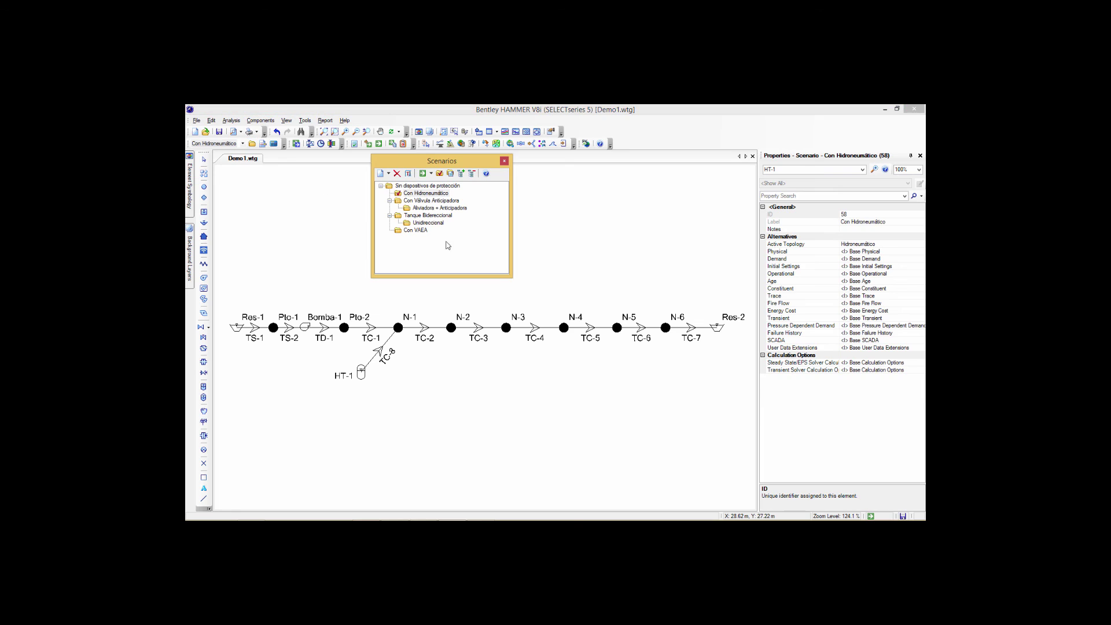
{"action": "left_click", "coordinate": [398, 202]}
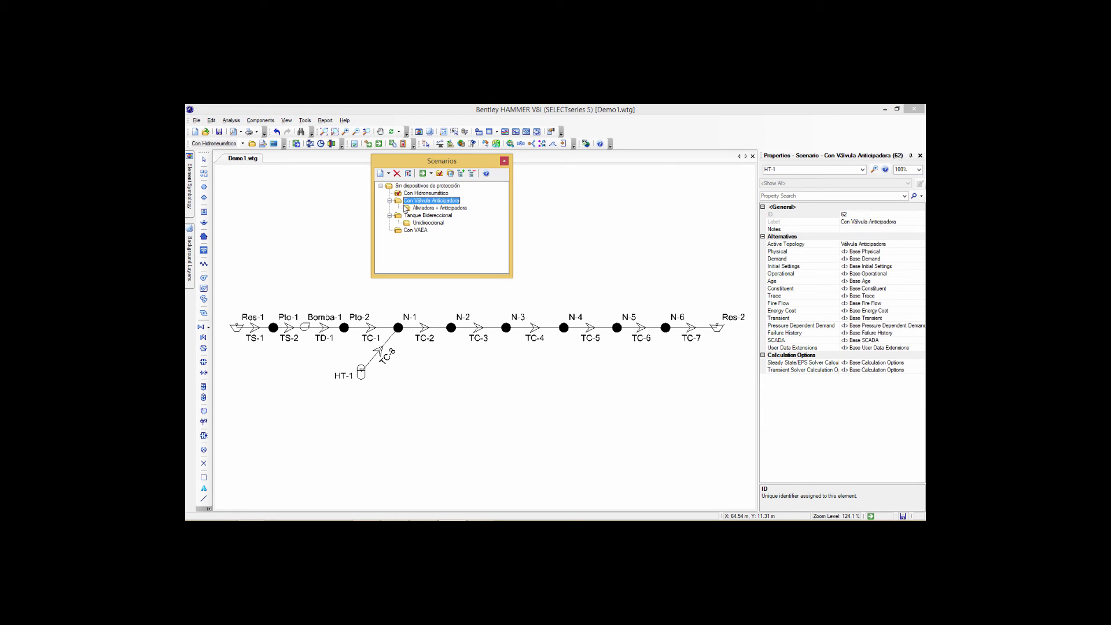
{"action": "left_click", "coordinate": [440, 174]}
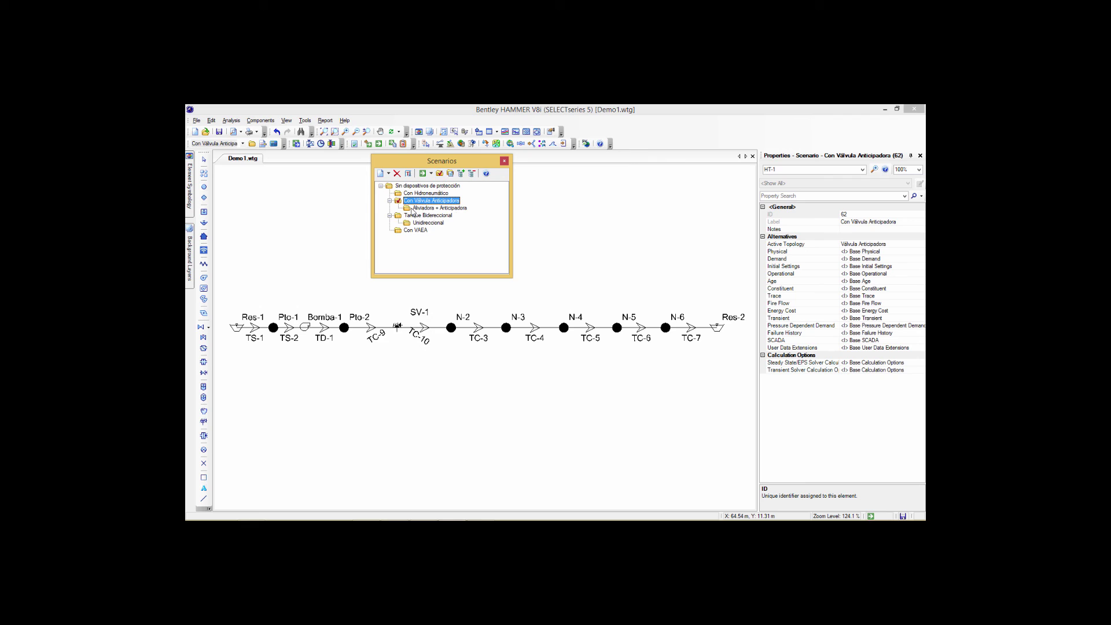
Review the alternatives assigned to the Aliviadora + Anticipadora, Tanque Bidereccional, Unidireccional and Con VAEA scenarios.
{"action": "left_click", "coordinate": [413, 208]}
{"action": "left_click", "coordinate": [414, 217]}
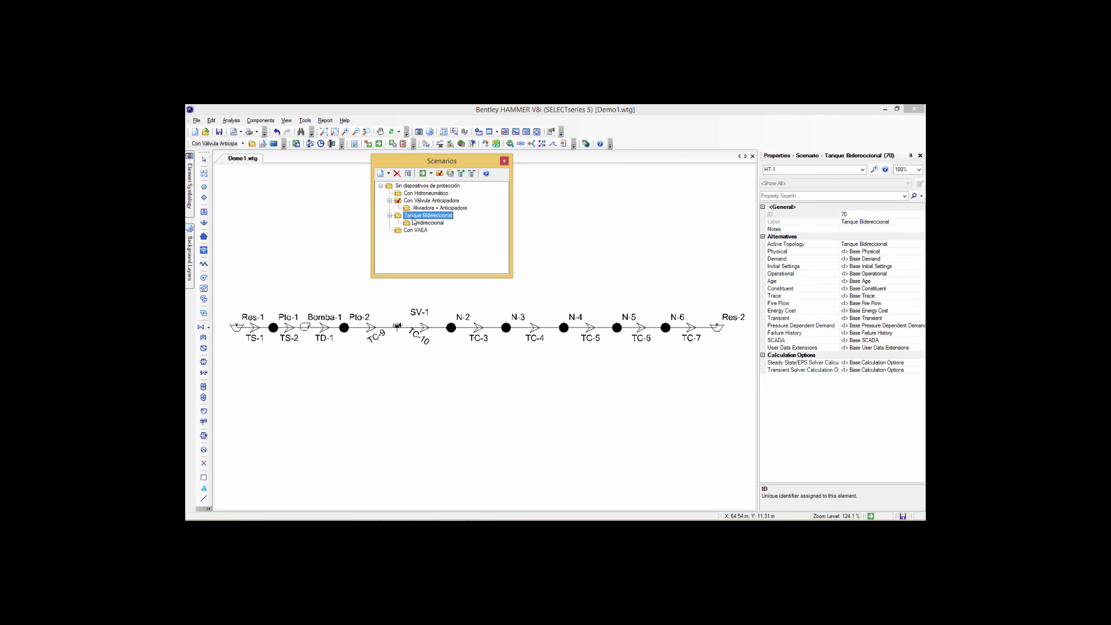
{"action": "left_click", "coordinate": [408, 223]}
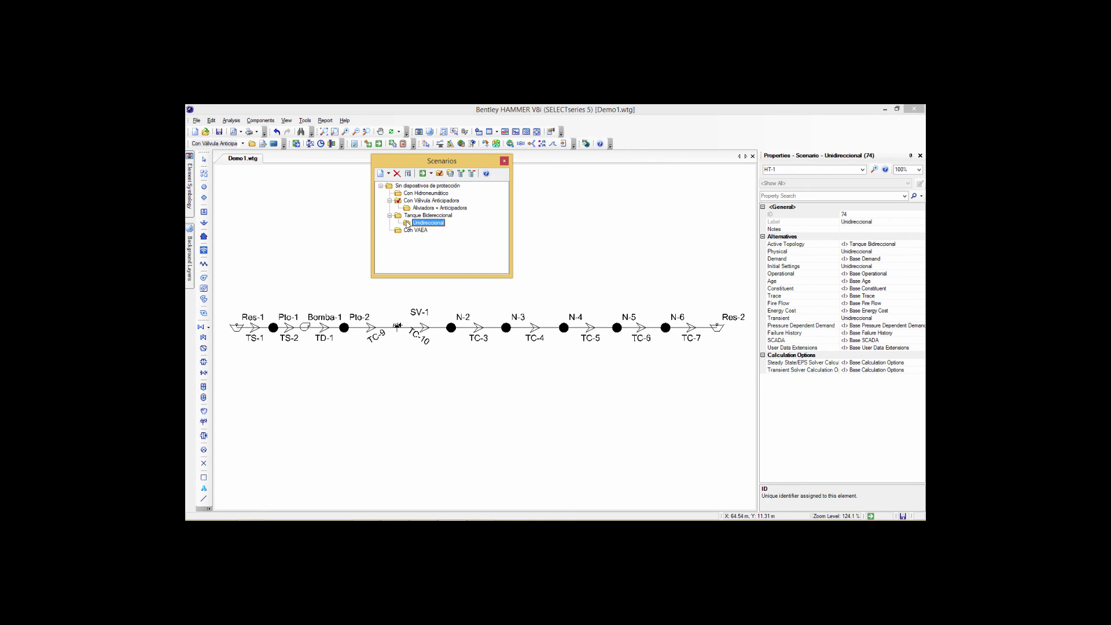
{"action": "left_click", "coordinate": [404, 231]}
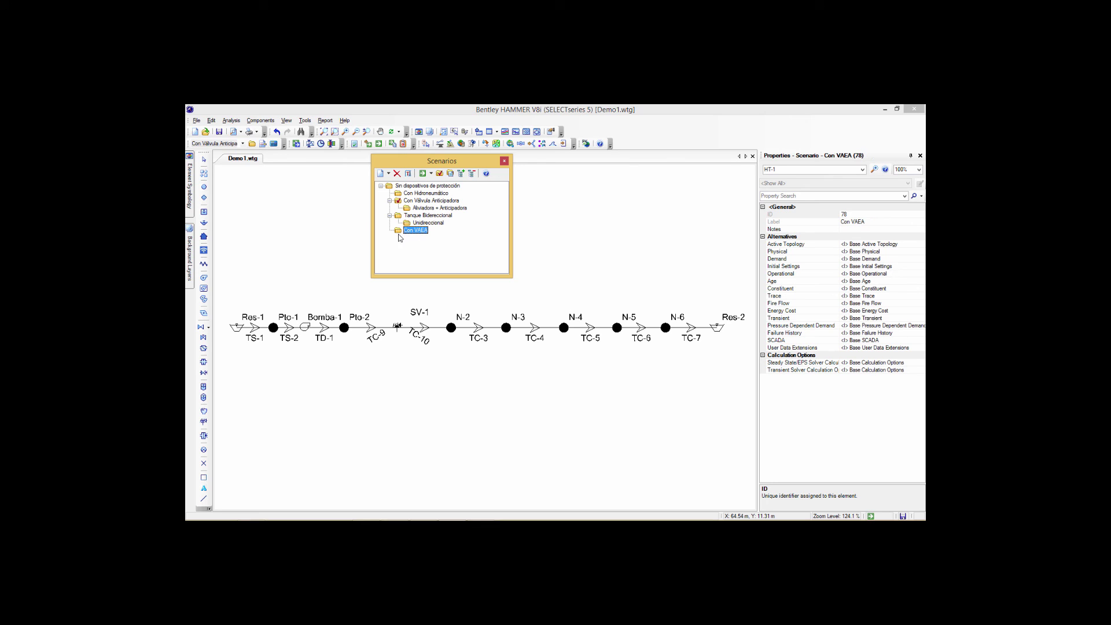
Make Tanque Bidereccional the current scenario, compute it, and close the scenario manager.
{"action": "left_click", "coordinate": [428, 215]}
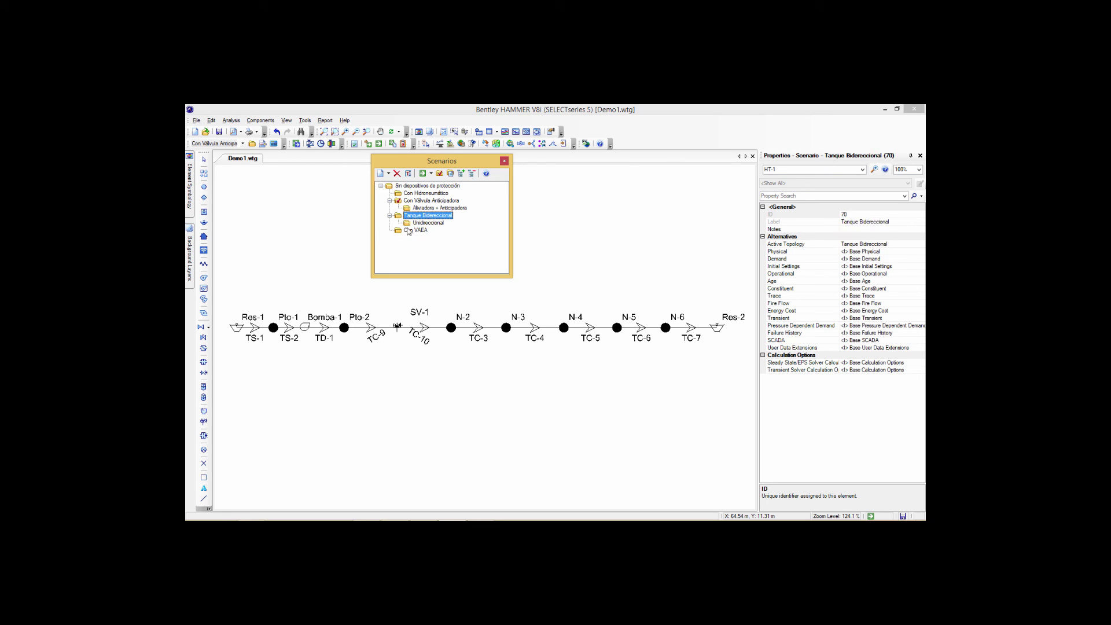
{"action": "left_click", "coordinate": [439, 173]}
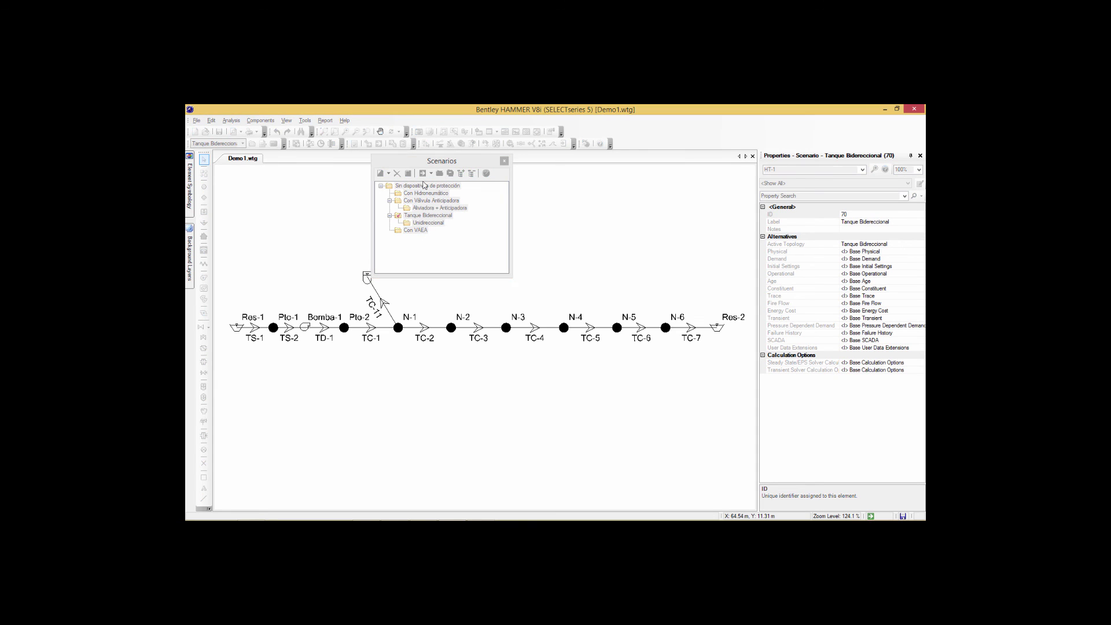
{"action": "left_click", "coordinate": [422, 173]}
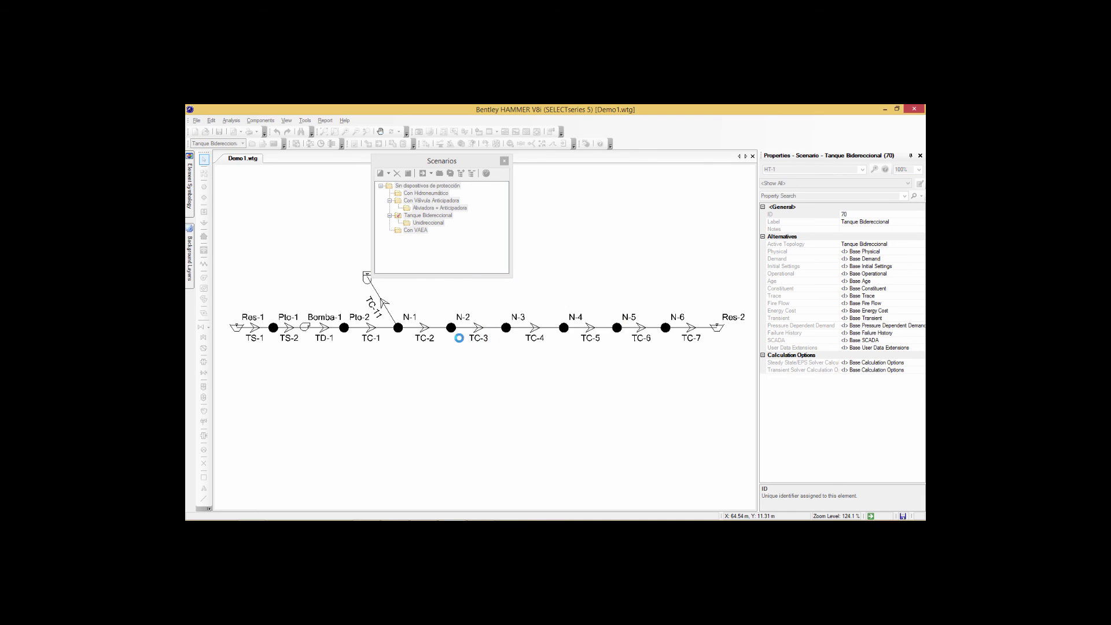
{"action": "left_click", "coordinate": [503, 160]}
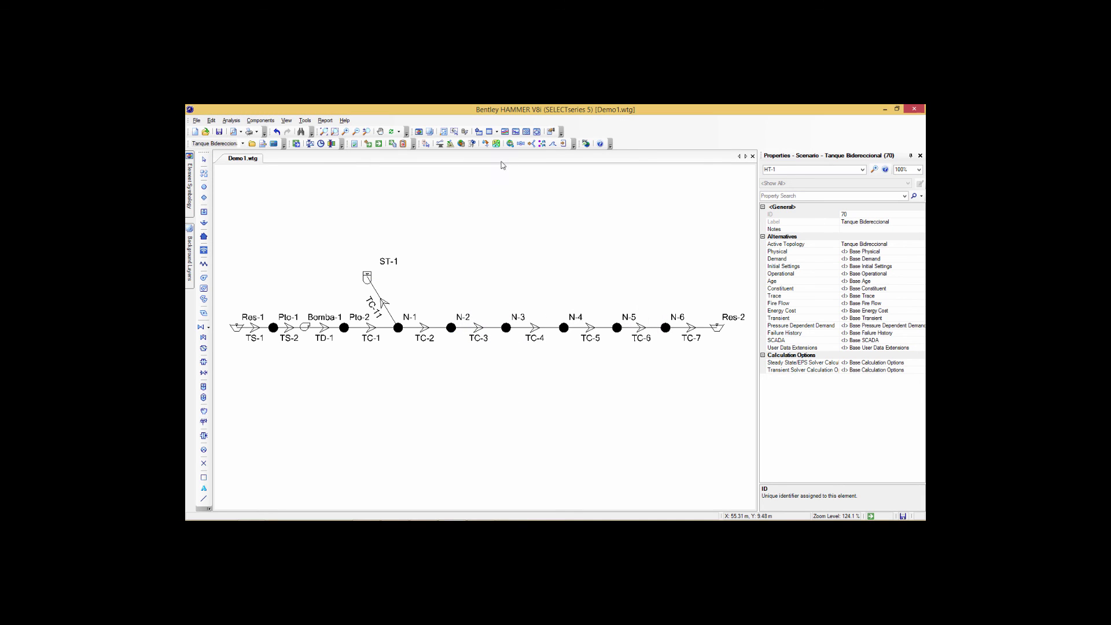
Open the transient results for Tanque Bidereccional, plot the Transmision - Principal profile, examine the envelopes, and close the graph.
{"action": "left_click", "coordinate": [310, 145]}
{"action": "left_click", "coordinate": [628, 273]}
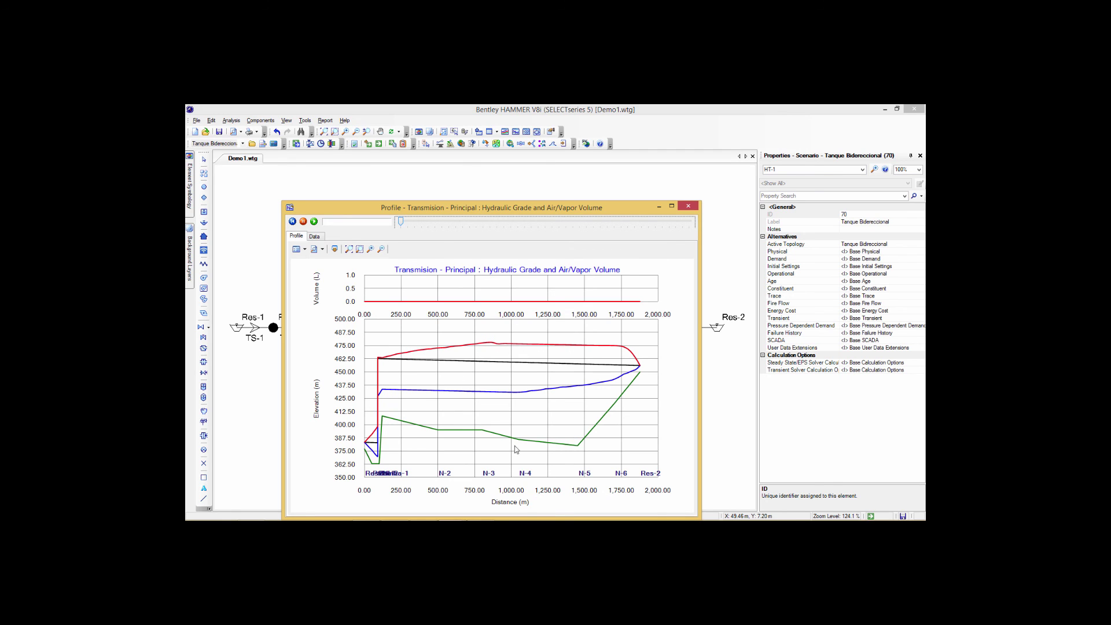
{"action": "left_click", "coordinate": [687, 207]}
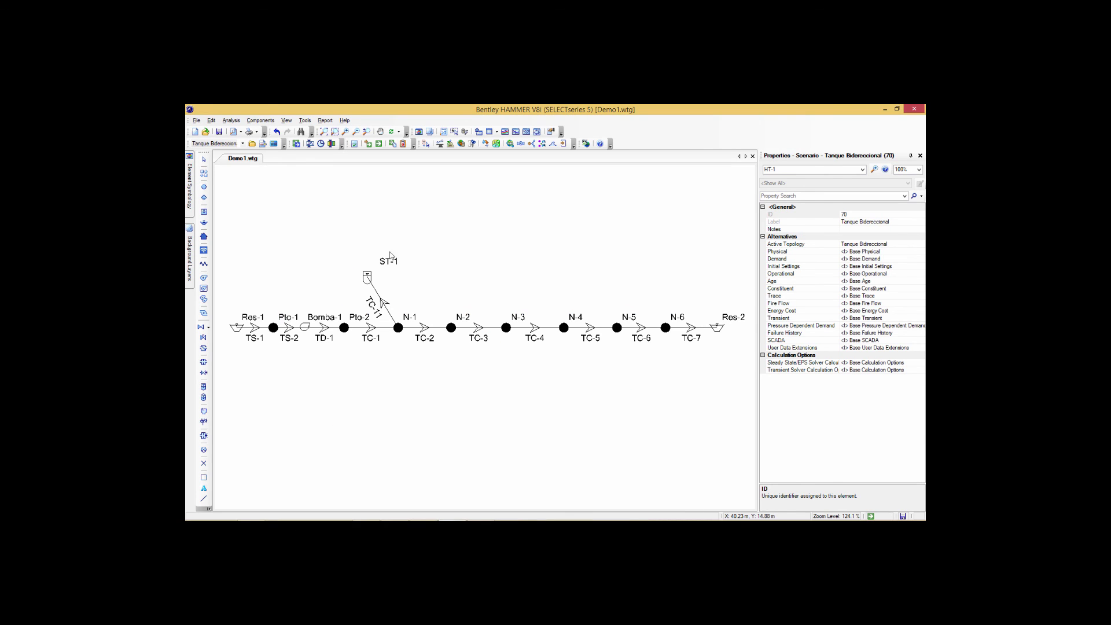
Reopen the scenario manager, move it clear of surge tank ST-1 to review the Tanque Bidereccional scenario, and close it.
{"action": "left_click", "coordinate": [252, 143]}
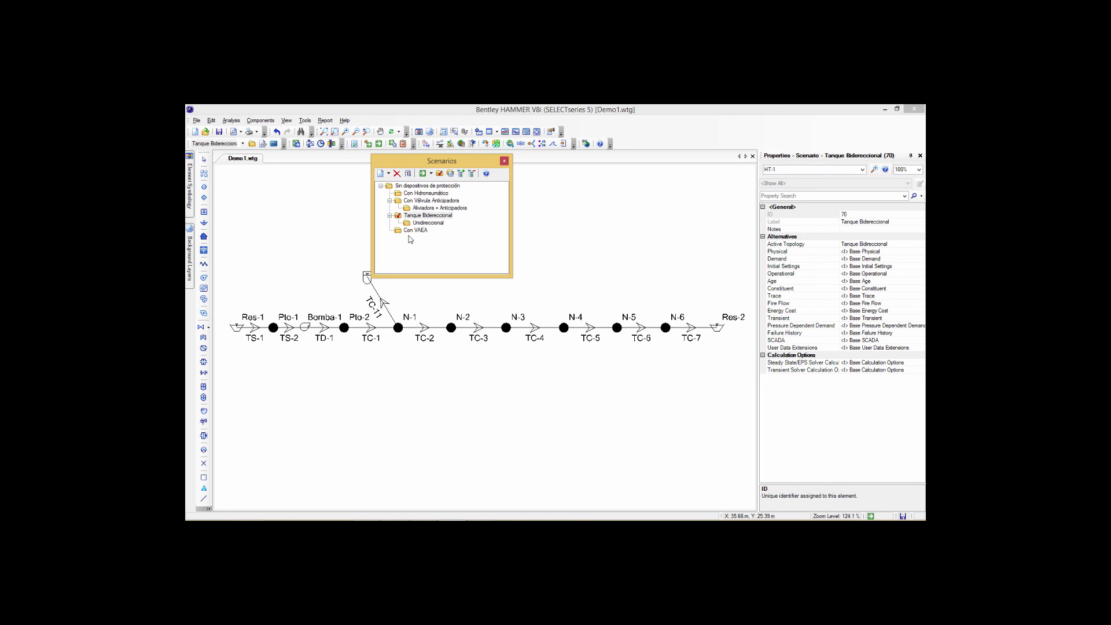
{"action": "left_click", "coordinate": [400, 218]}
{"action": "left_click_drag", "start_coordinate": [471, 165], "coordinate": [530, 173]}
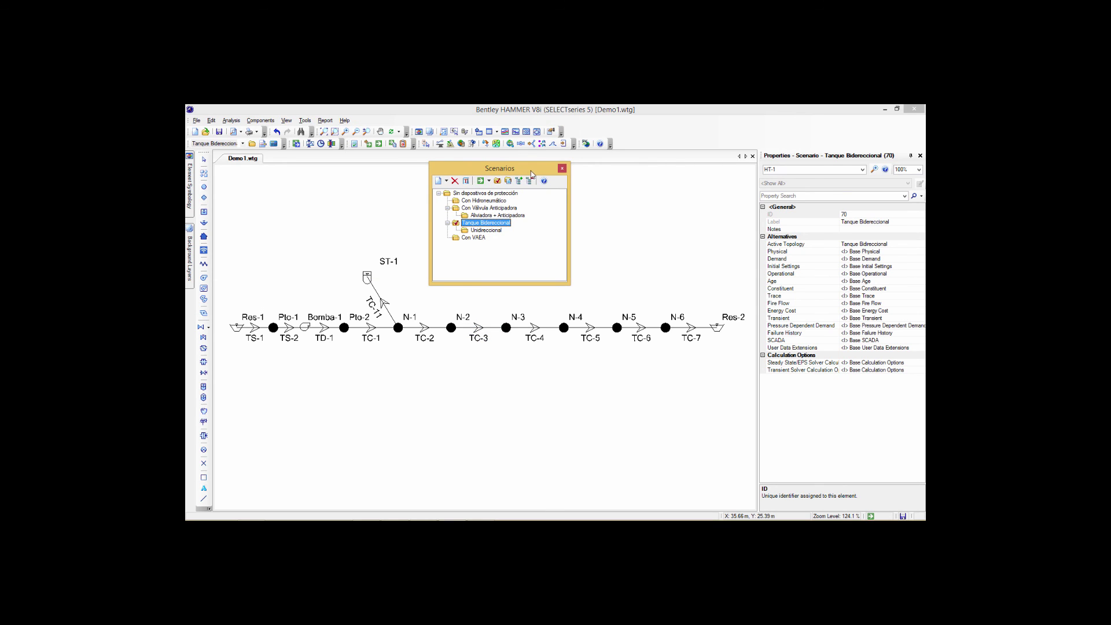
{"action": "left_click", "coordinate": [562, 169]}
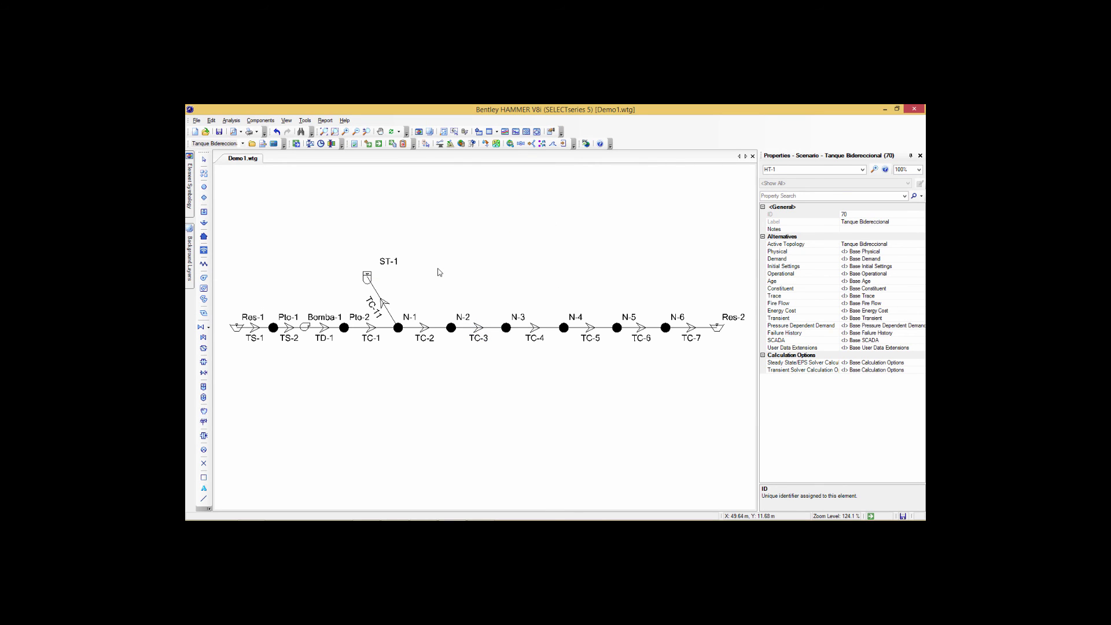